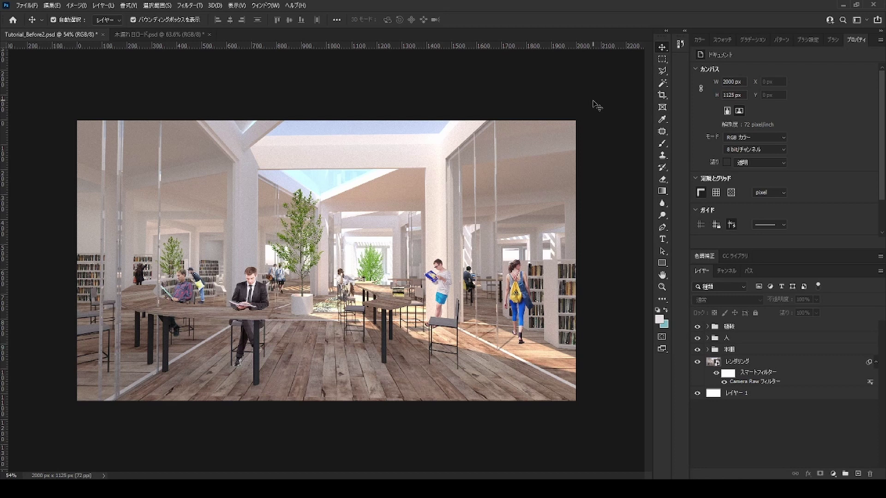
# Step: Open the Camera Raw Filter on the レンダリング layer
pyautogui.click(749, 363)
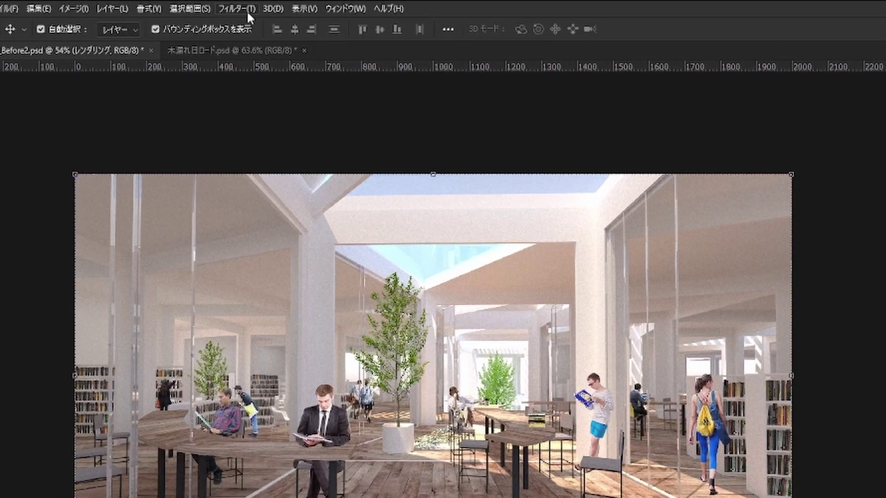
pyautogui.click(247, 11)
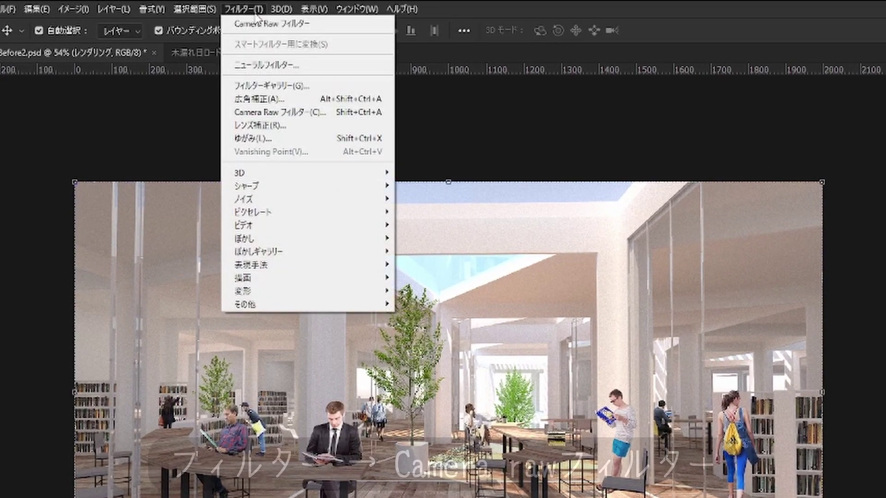
pyautogui.click(295, 113)
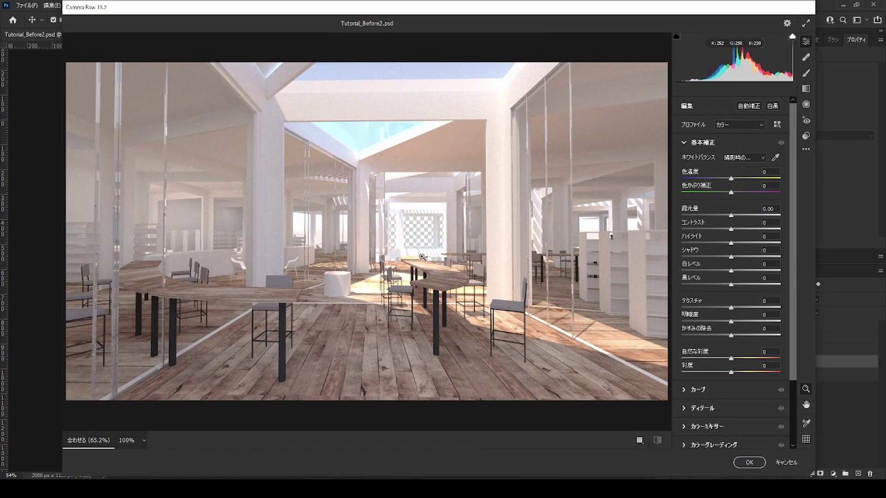
pyautogui.scroll(-2, 422, 256)
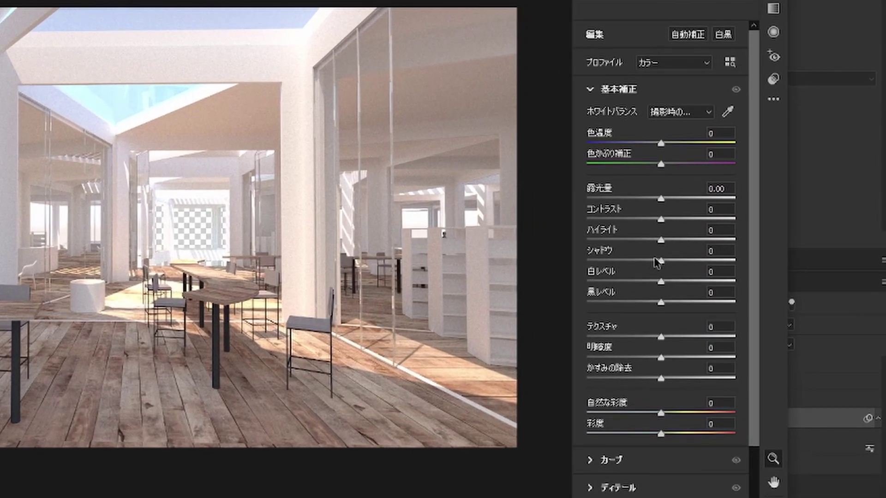
# Step: In Camera Raw, set Shadows to -64, Blacks to -16 and Dehaze to +8
pyautogui.moveTo(730, 257); pyautogui.dragTo(709, 257)
pyautogui.moveTo(626, 259); pyautogui.dragTo(612, 259)
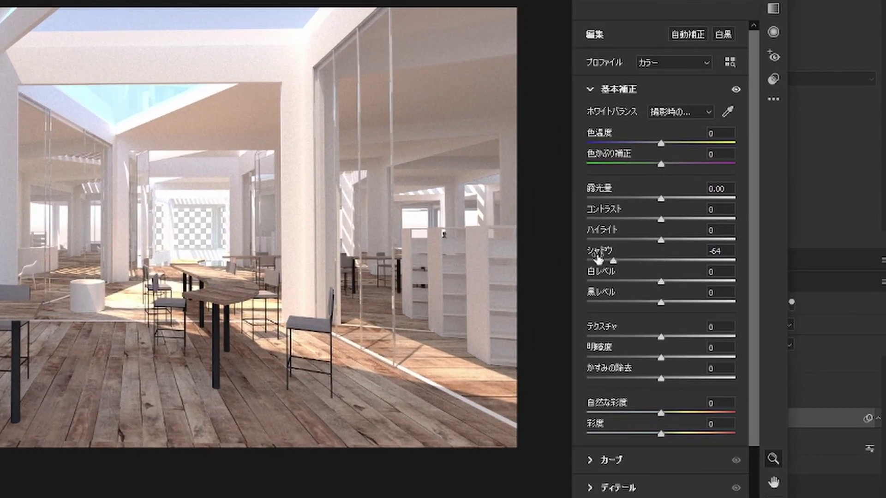
pyautogui.click(650, 302)
pyautogui.moveTo(651, 305); pyautogui.dragTo(649, 305)
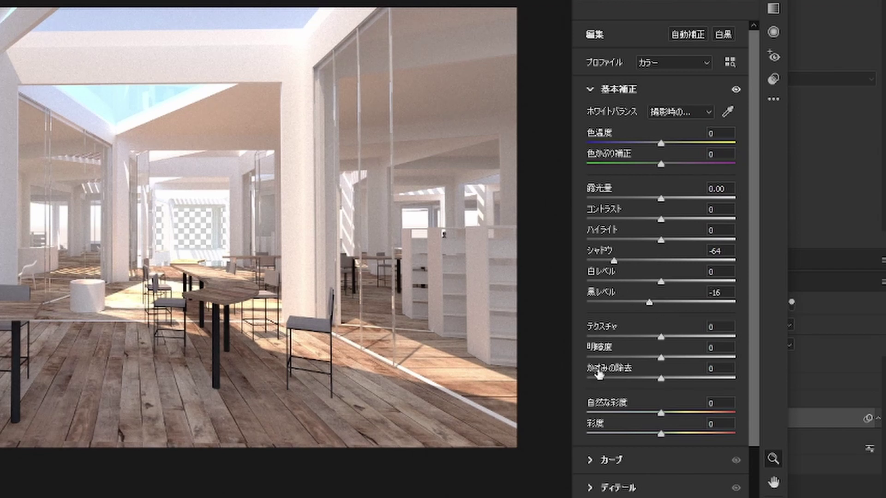
pyautogui.moveTo(666, 377); pyautogui.dragTo(668, 381)
# Step: Set Contrast to +12 and Vibrance to -16, then compare before and after
pyautogui.click(670, 217)
pyautogui.moveTo(673, 222); pyautogui.dragTo(670, 220)
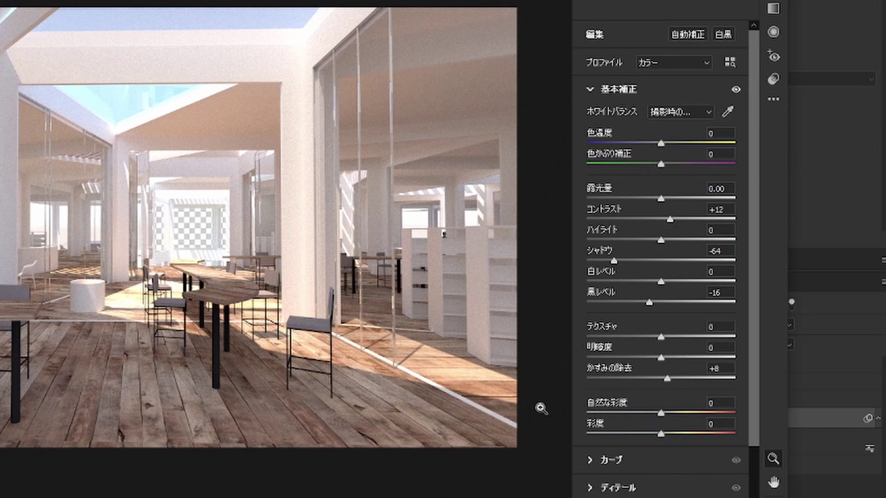
pyautogui.click(651, 412)
pyautogui.moveTo(650, 415); pyautogui.dragTo(649, 413)
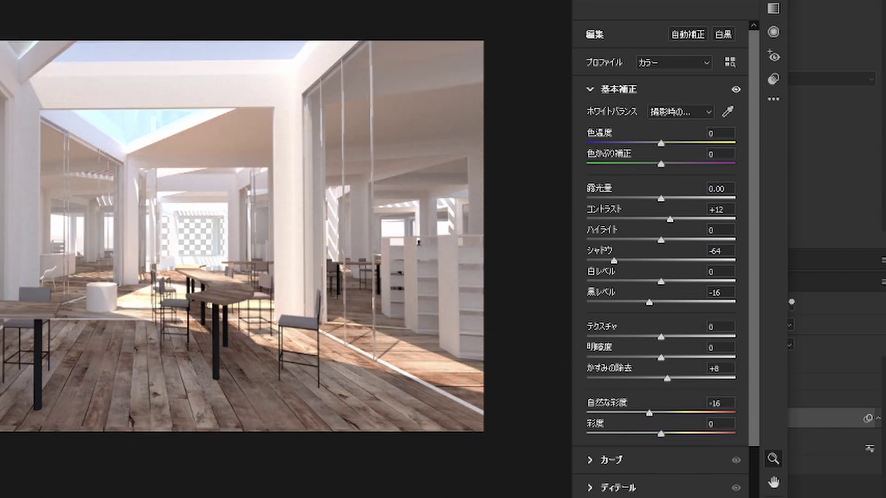
pyautogui.hotkey('ctrl', 'alt', 'r')
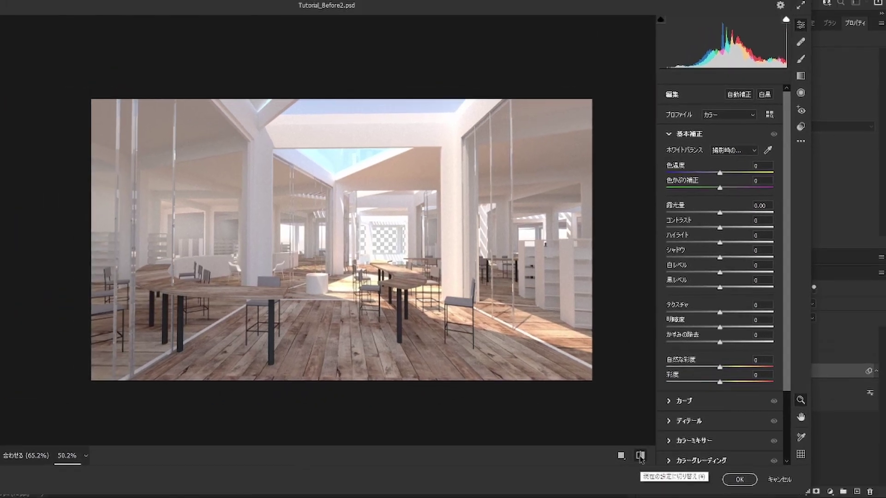
pyautogui.click(657, 440)
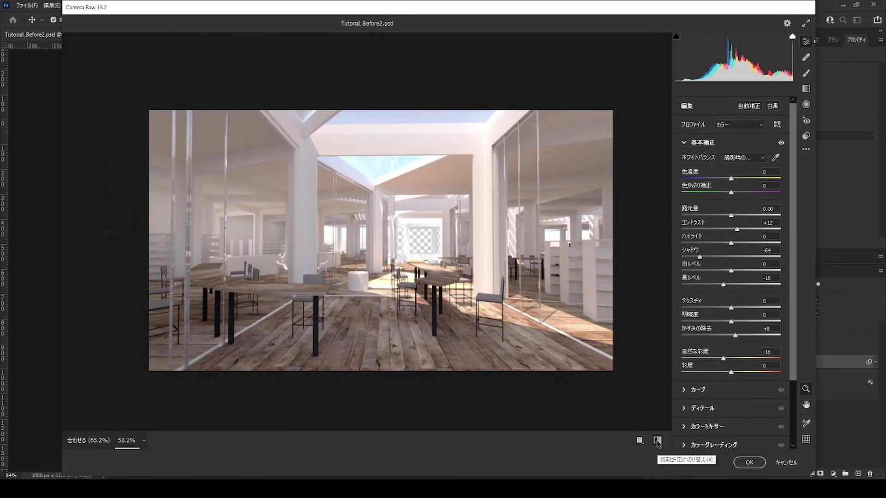
pyautogui.scroll(-1, 765, 346)
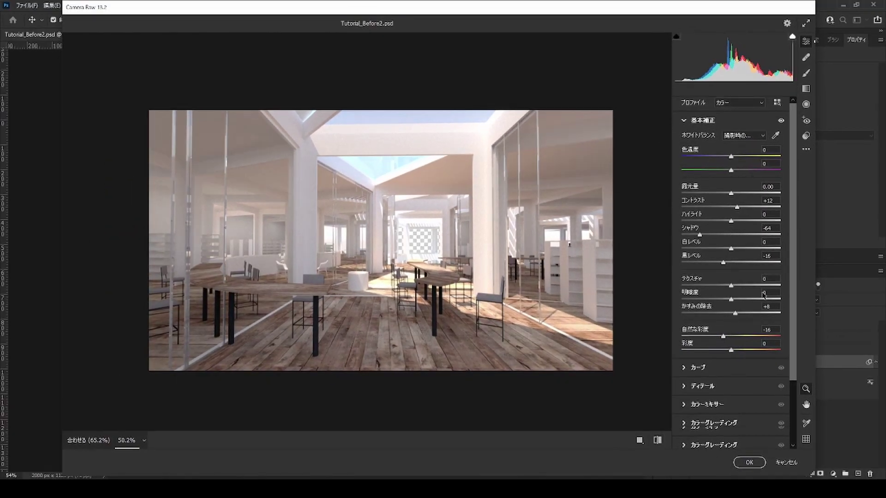
pyautogui.scroll(-2, 766, 346)
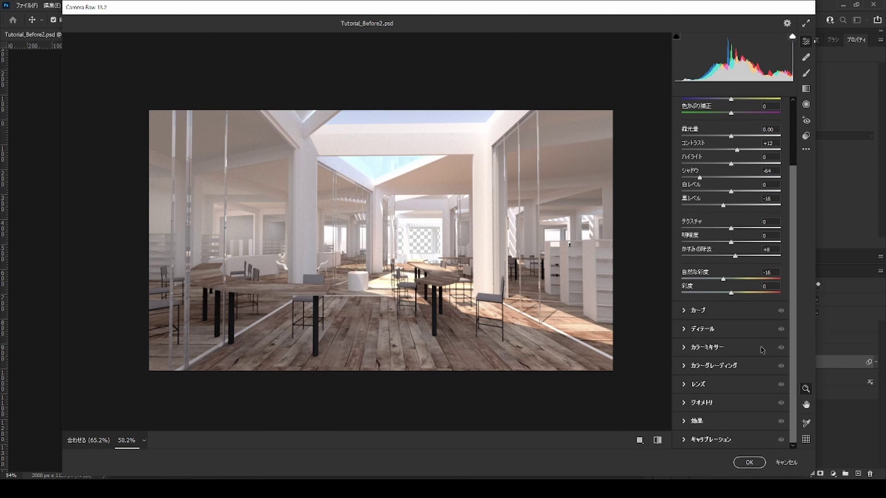
pyautogui.scroll(3, 762, 351)
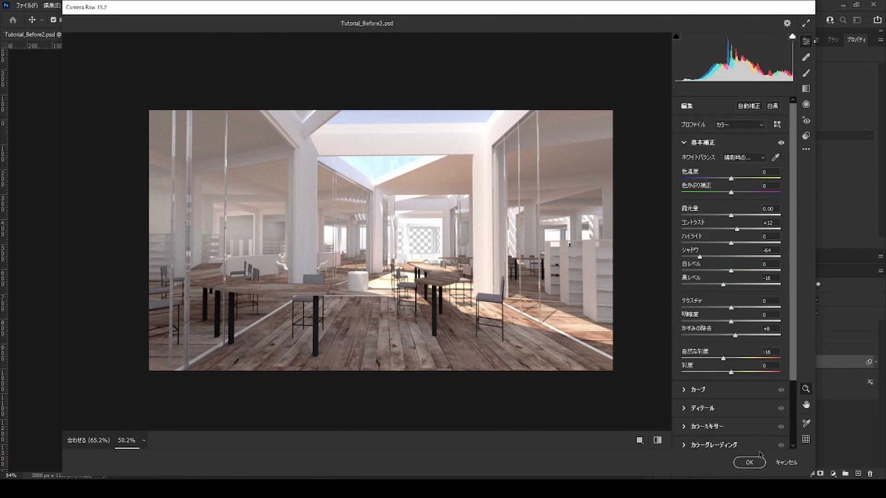
# Step: Apply the Camera Raw edits and place the concrete texture scaled to fill the canvas
pyautogui.click(749, 461)
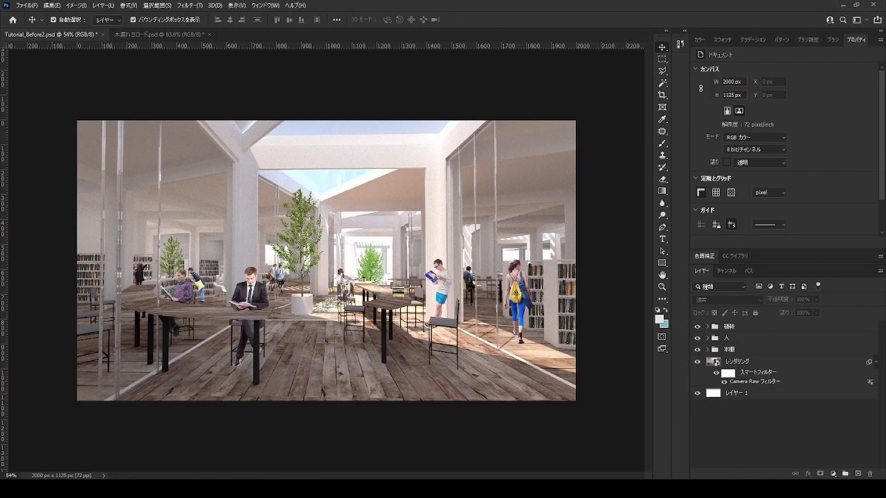
pyautogui.moveTo(202, 451)
pyautogui.mouseDown()
pyautogui.moveTo(363, 272)
pyautogui.moveTo(292, 260)
pyautogui.mouseUp()
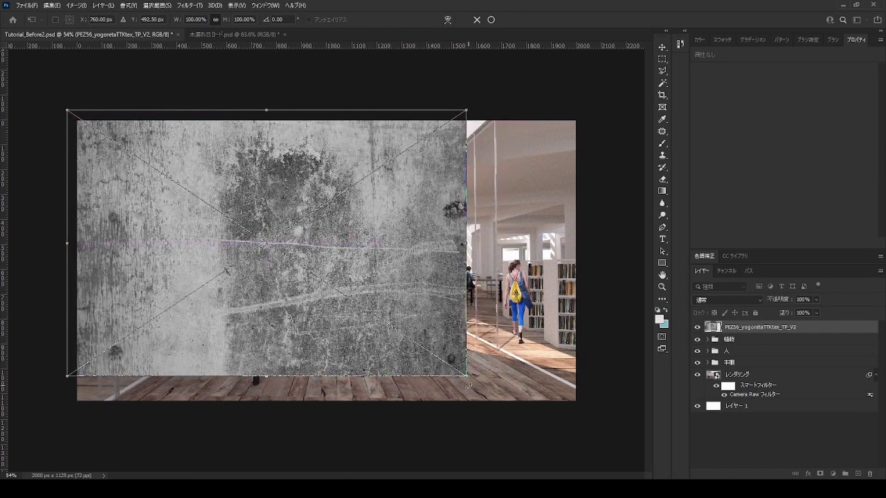
pyautogui.moveTo(466, 377); pyautogui.dragTo(586, 414)
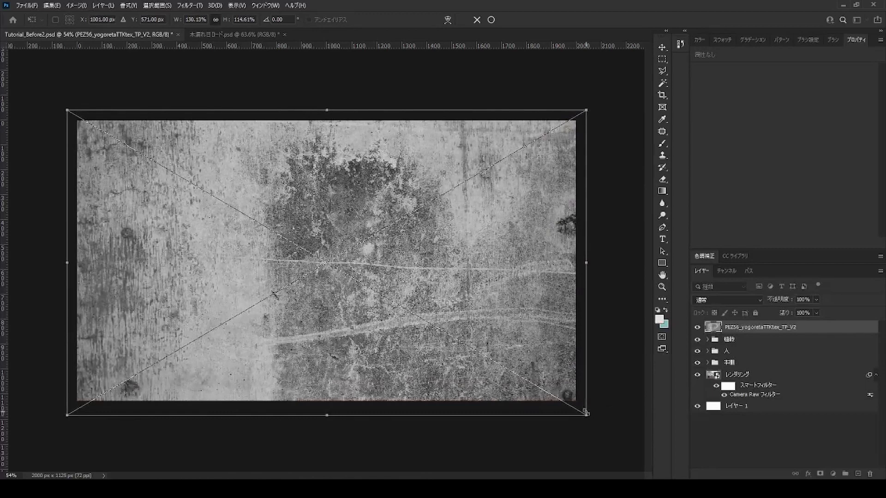
pyautogui.click(491, 20)
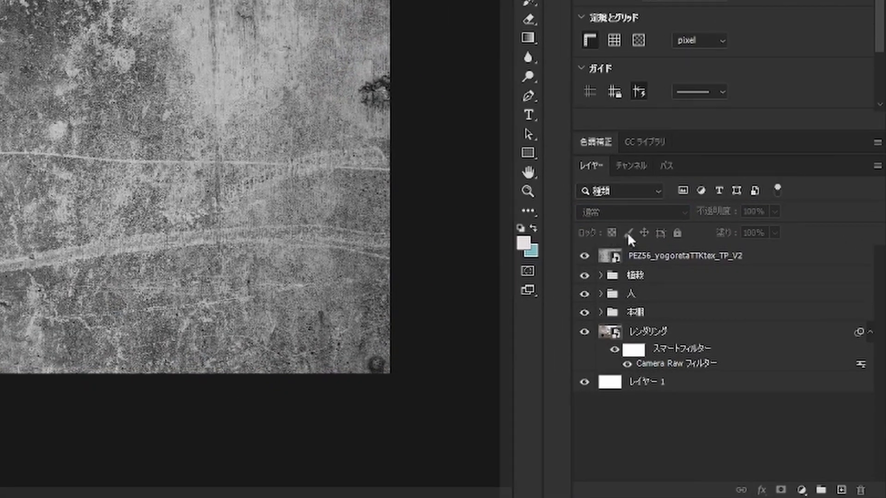
# Step: Set the texture layer to Overlay and move it just above レンダリング
pyautogui.click(647, 255)
pyautogui.click(640, 213)
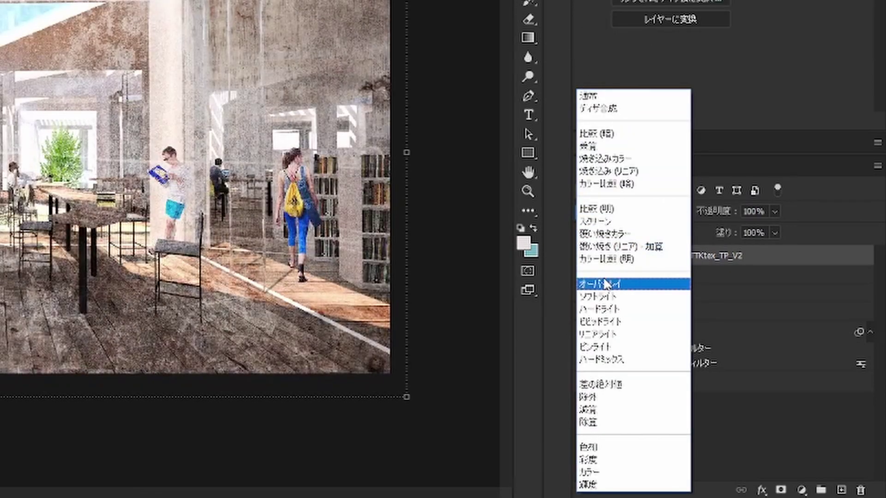
pyautogui.click(605, 284)
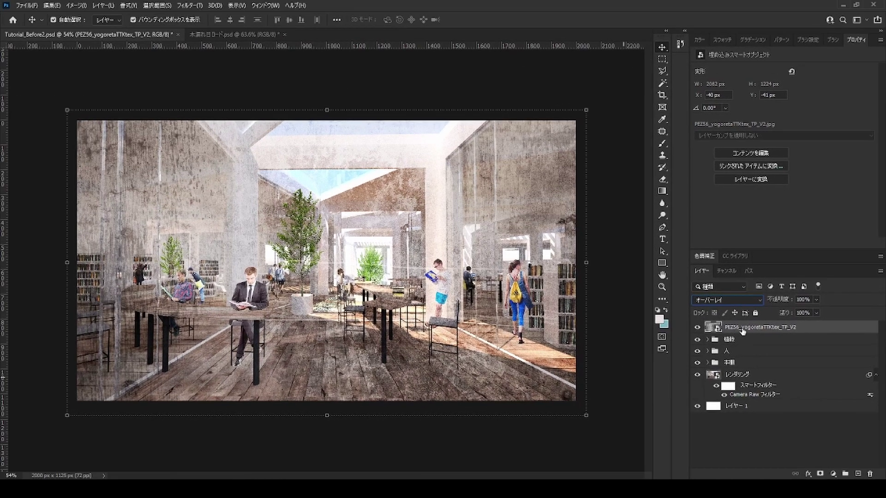
pyautogui.click(746, 378)
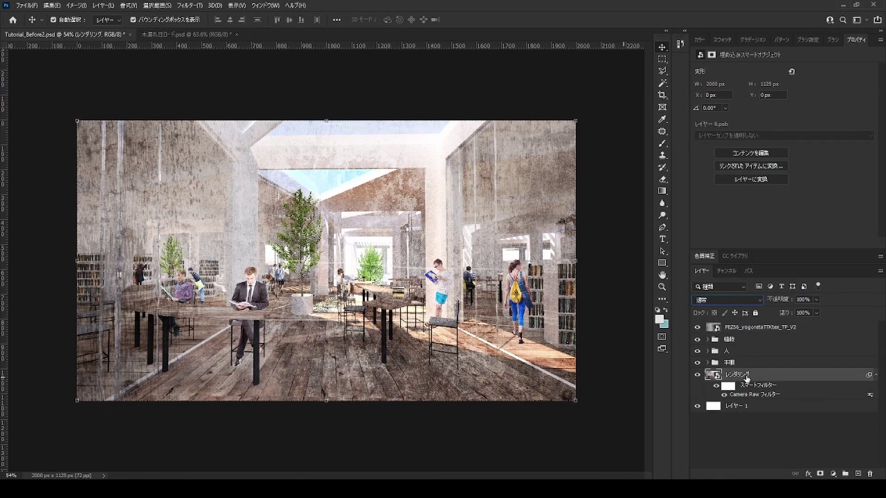
pyautogui.moveTo(740, 327); pyautogui.dragTo(741, 367)
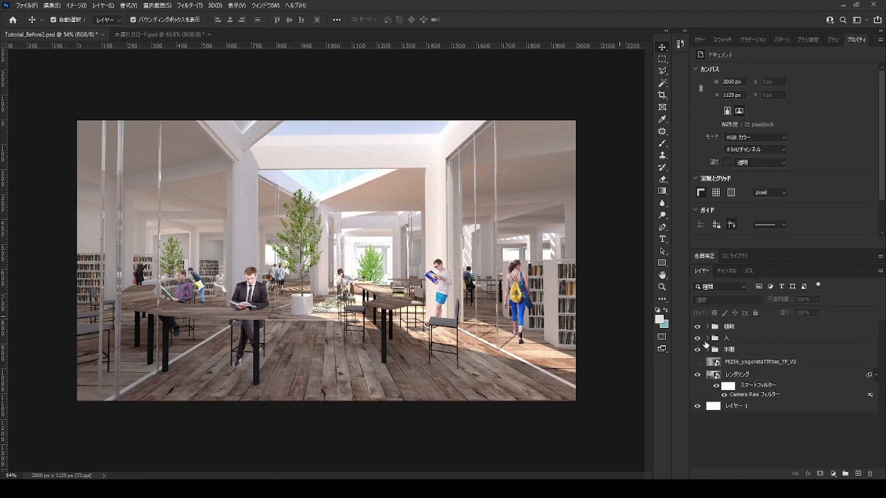
# Step: Hide the bookshelves, people and trees, then Color Range select レンダリング at tolerance 145
pyautogui.click(697, 350)
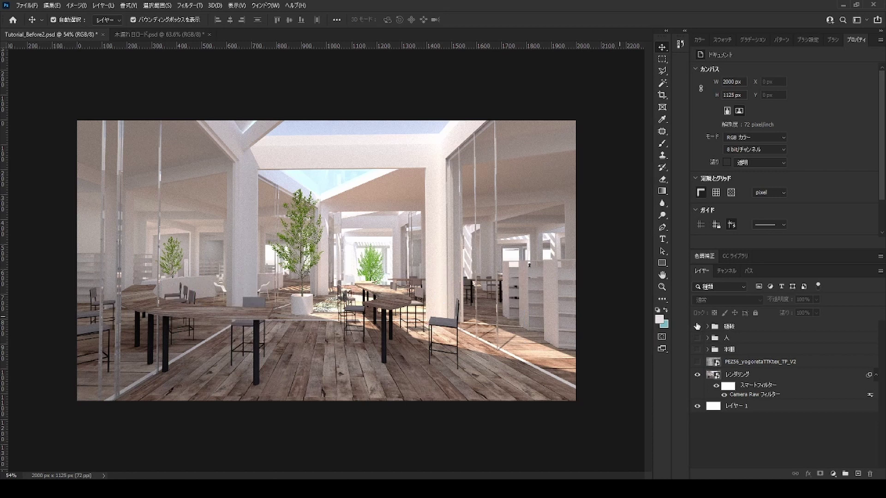
pyautogui.click(697, 326)
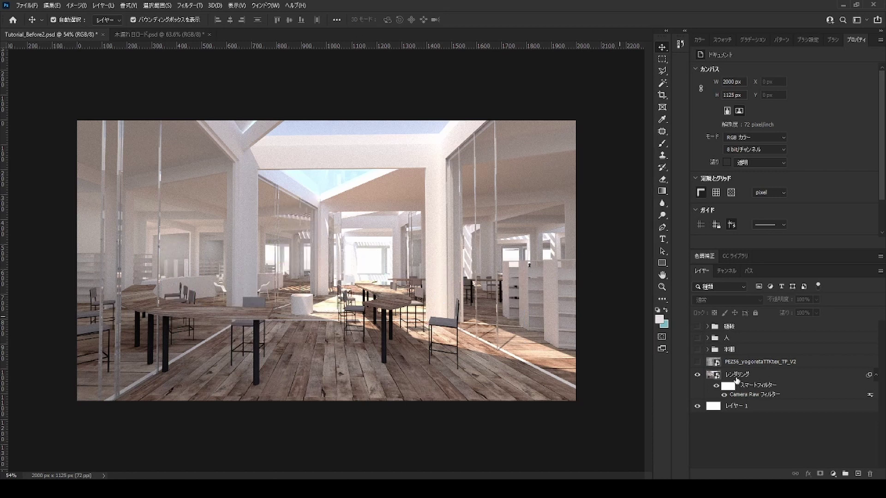
pyautogui.click(736, 377)
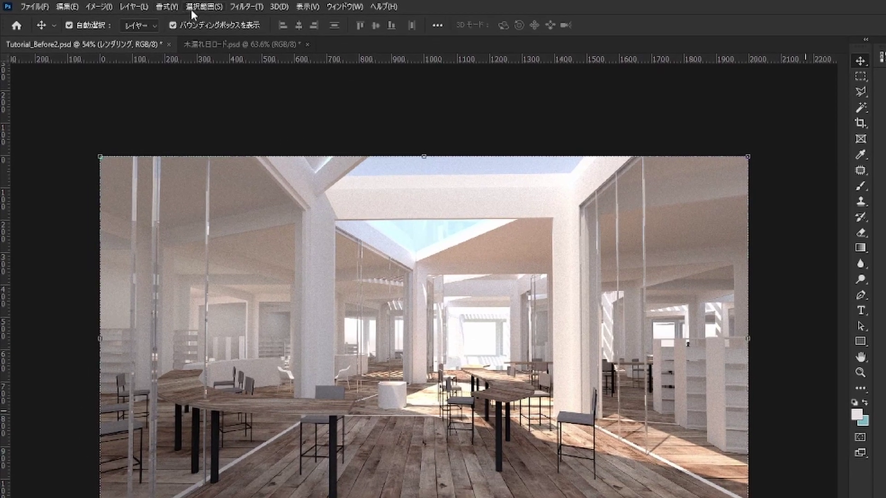
pyautogui.click(157, 5)
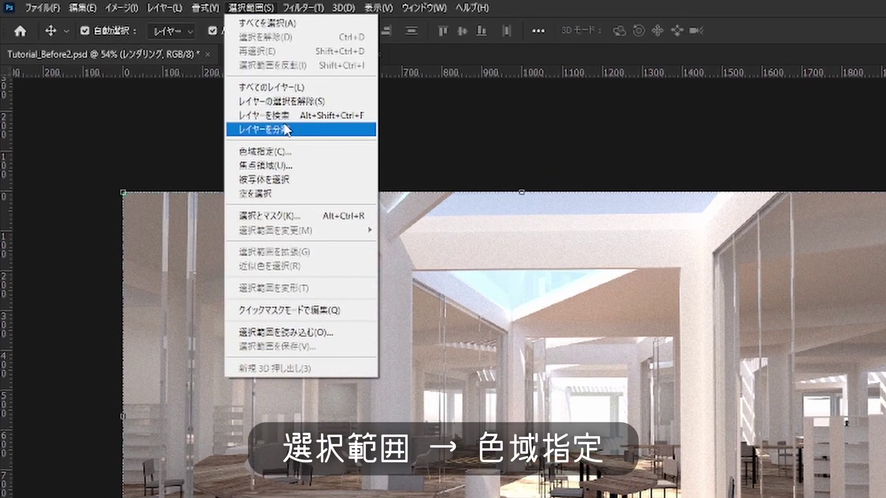
pyautogui.click(291, 152)
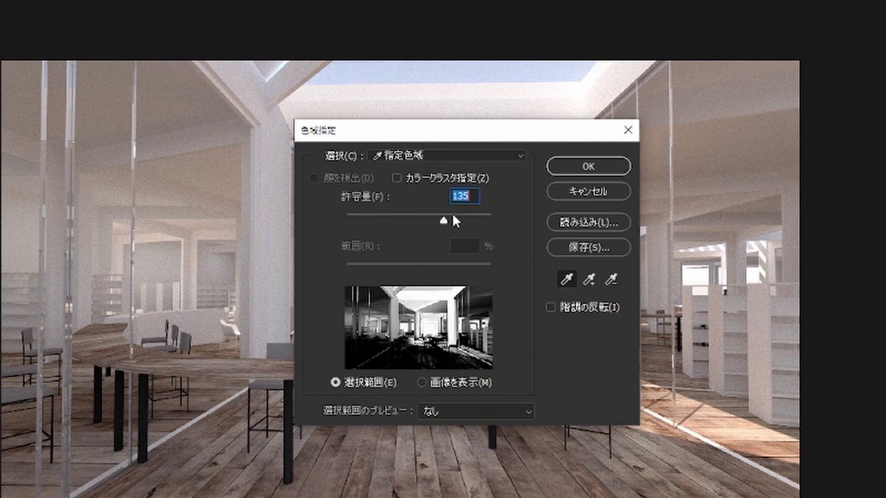
pyautogui.click(452, 214)
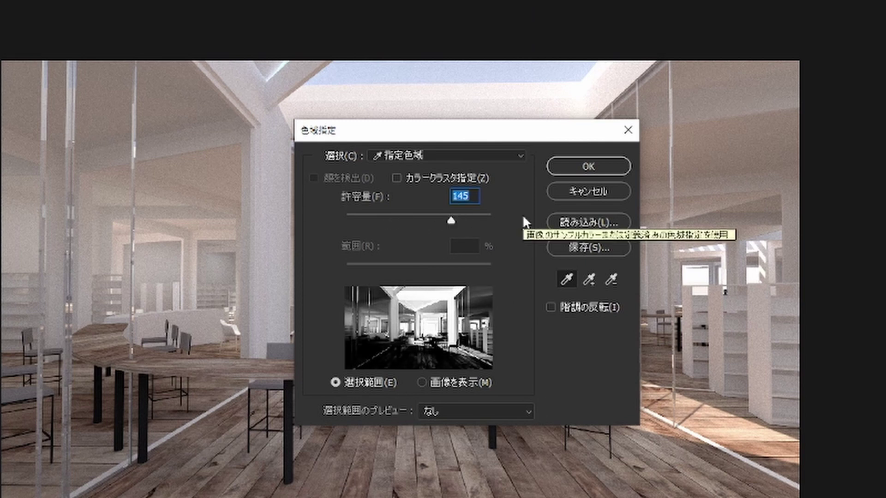
pyautogui.click(572, 167)
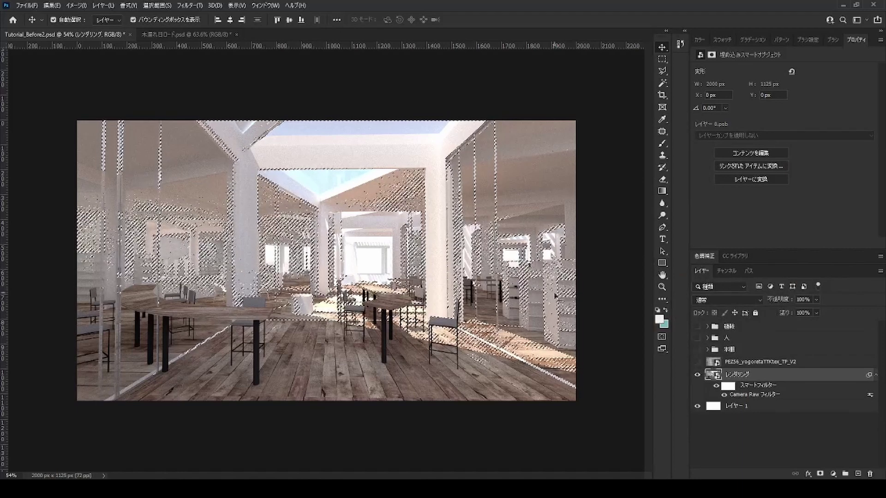
# Step: Show the PEZ56 texture, add a layer mask, and toggle it to compare
pyautogui.click(738, 361)
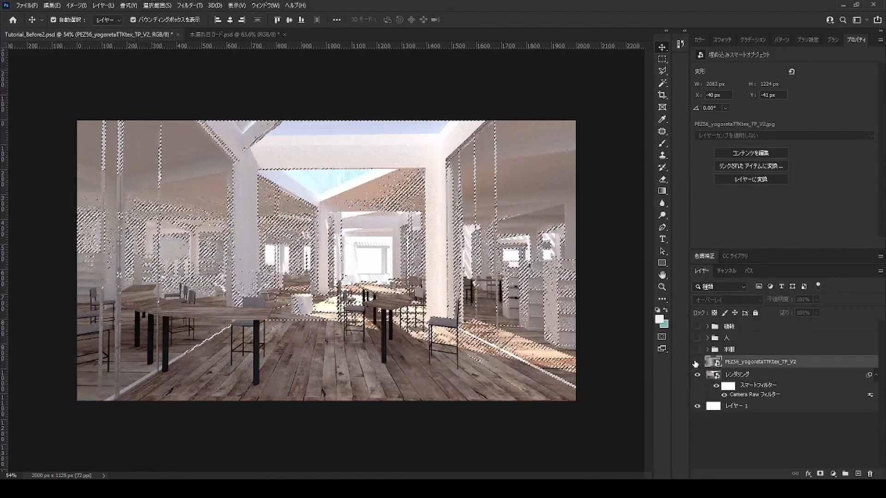
pyautogui.click(696, 363)
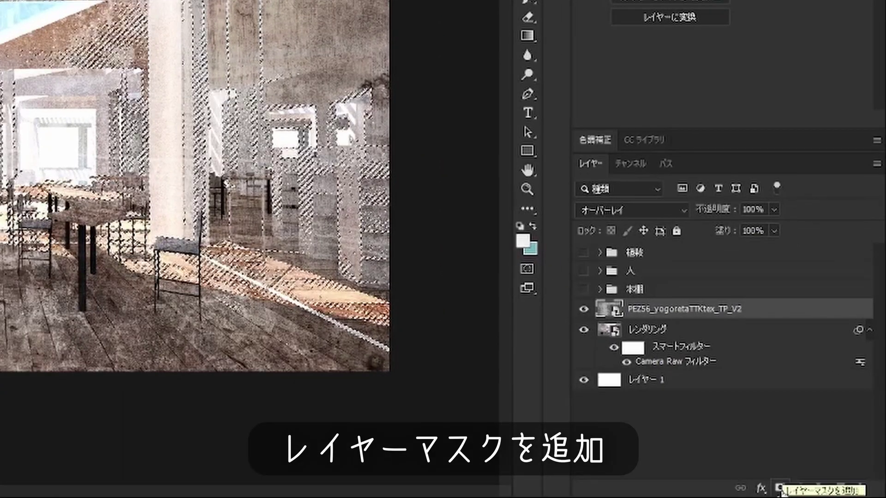
pyautogui.click(780, 488)
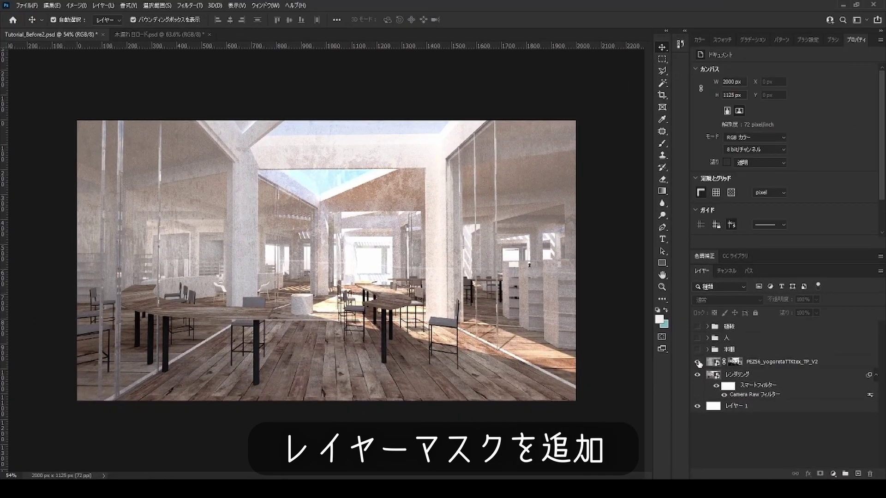
pyautogui.click(697, 363)
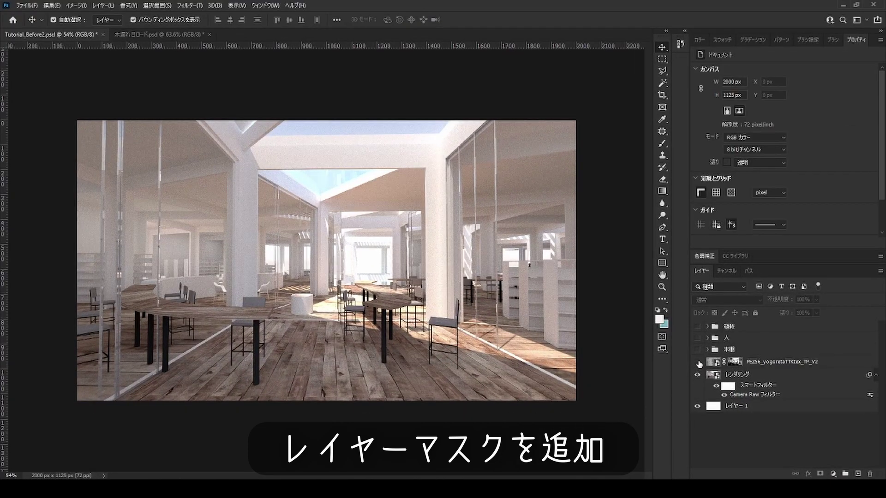
pyautogui.click(698, 363)
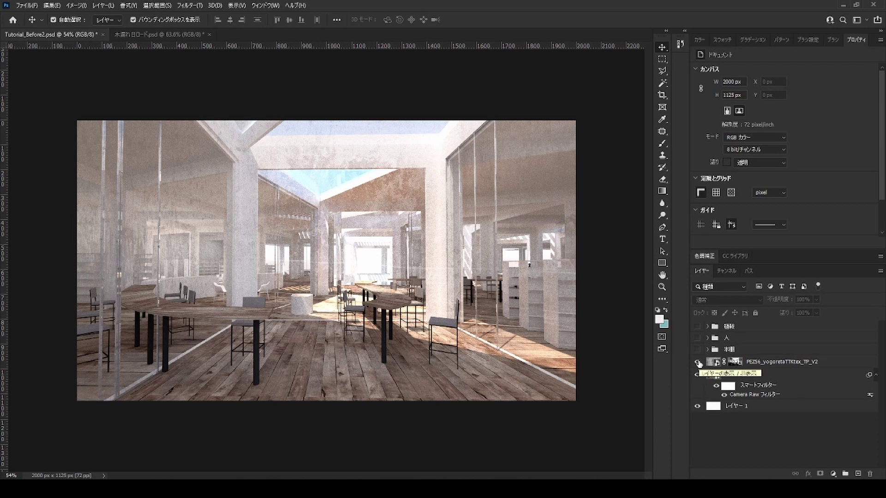
pyautogui.click(698, 363)
pyautogui.click(698, 363)
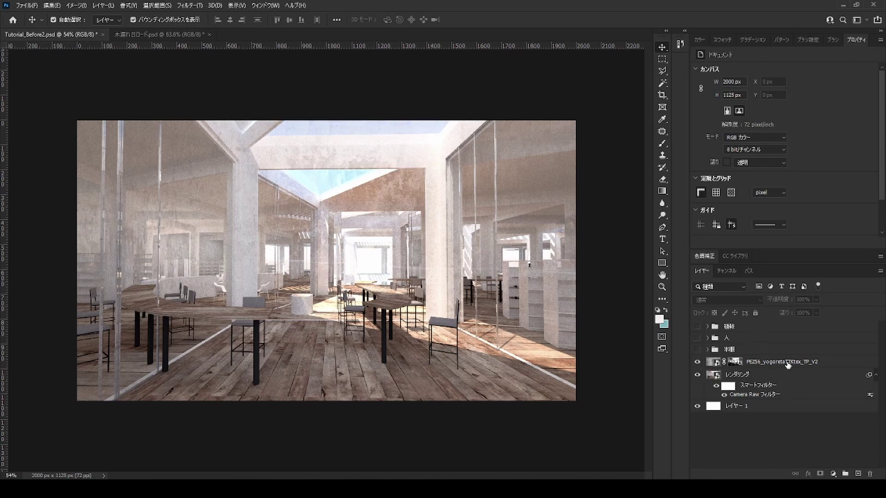
# Step: Lower the PEZ56 texture layer's opacity from 70% to 55%
pyautogui.click(765, 363)
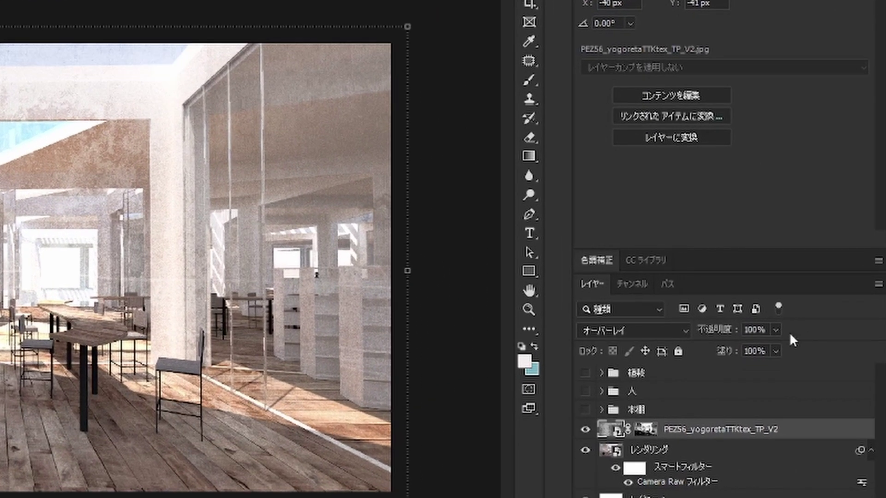
pyautogui.click(816, 300)
pyautogui.moveTo(755, 347); pyautogui.dragTo(744, 347)
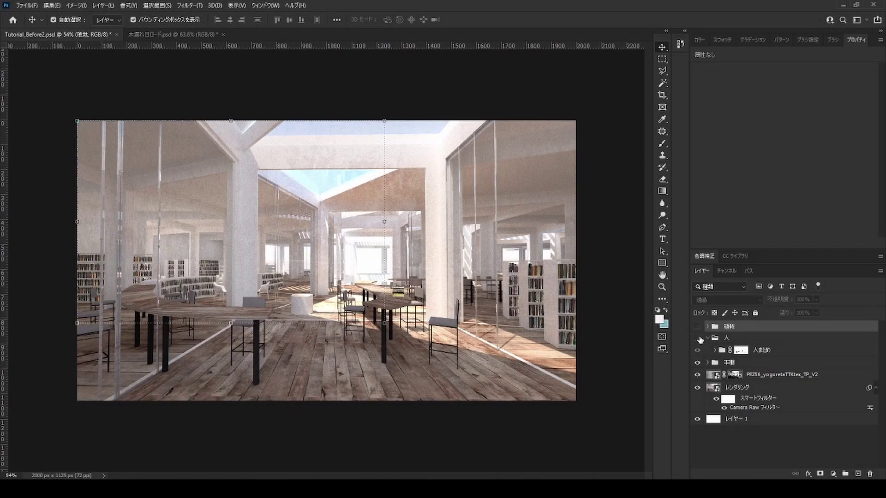
# Step: Show the trees and people, then add a Vibrance adjustment layer
pyautogui.moveTo(698, 339); pyautogui.dragTo(697, 326)
pyautogui.click(544, 454)
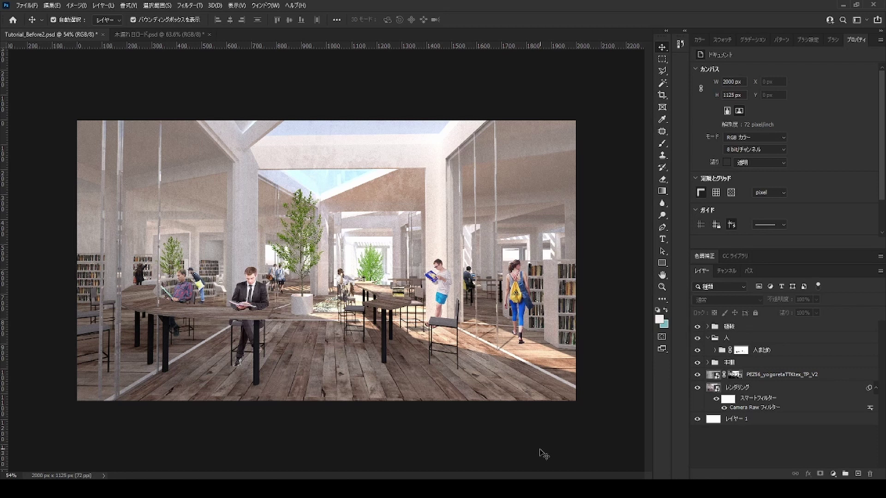
pyautogui.click(832, 474)
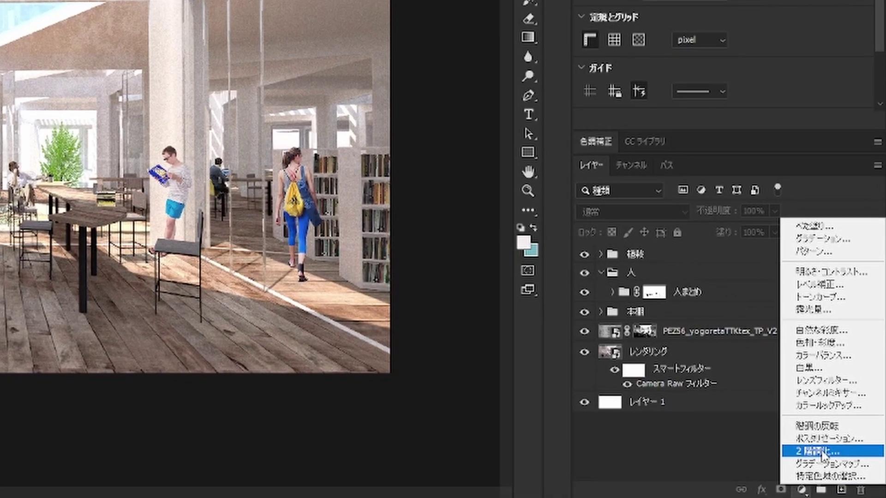
pyautogui.click(819, 331)
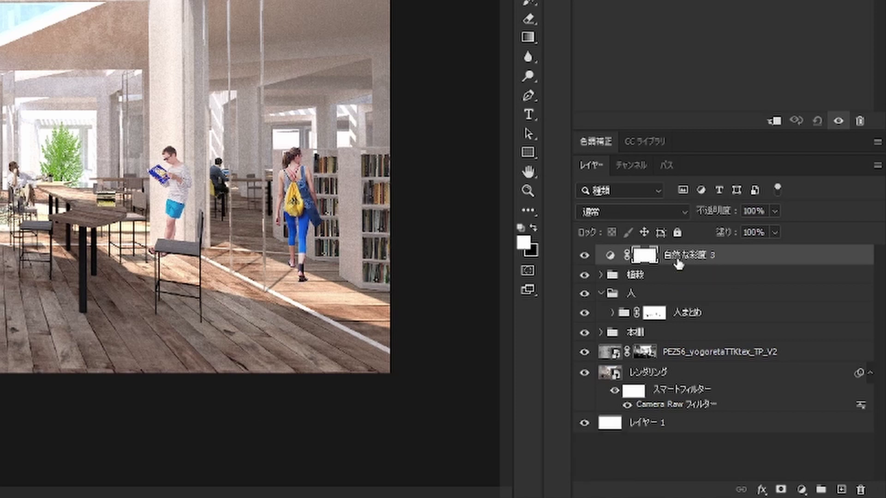
# Step: Move the Vibrance layer into 人, clip it, and lower vibrance to -18
pyautogui.moveTo(678, 264); pyautogui.dragTo(683, 299)
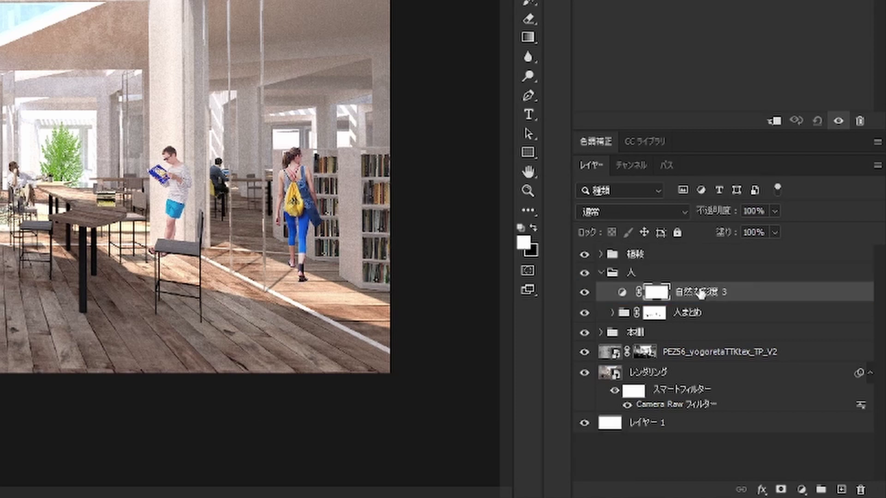
pyautogui.rightClick(699, 290)
pyautogui.click(566, 161)
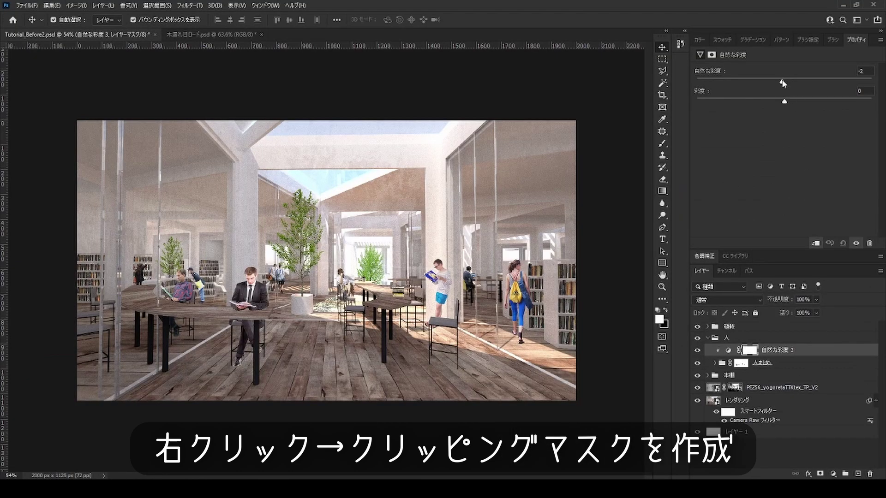
pyautogui.moveTo(782, 83); pyautogui.dragTo(775, 84)
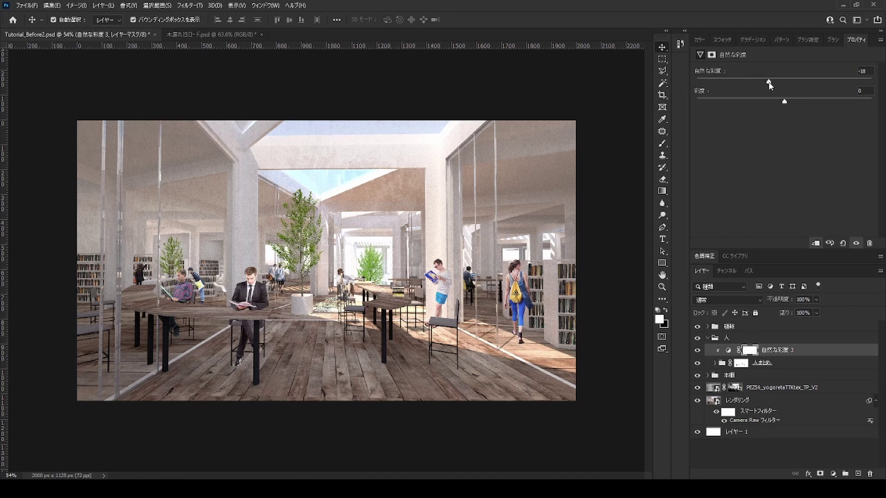
pyautogui.click(697, 350)
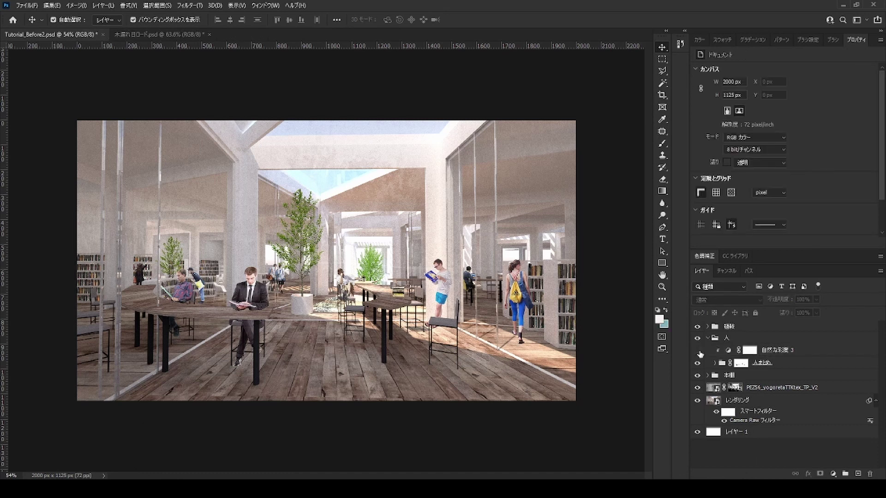
# Step: Zoom in and toggle the 人2 layer to confirm it holds the walking woman
pyautogui.hotkey('ctrl', '+')
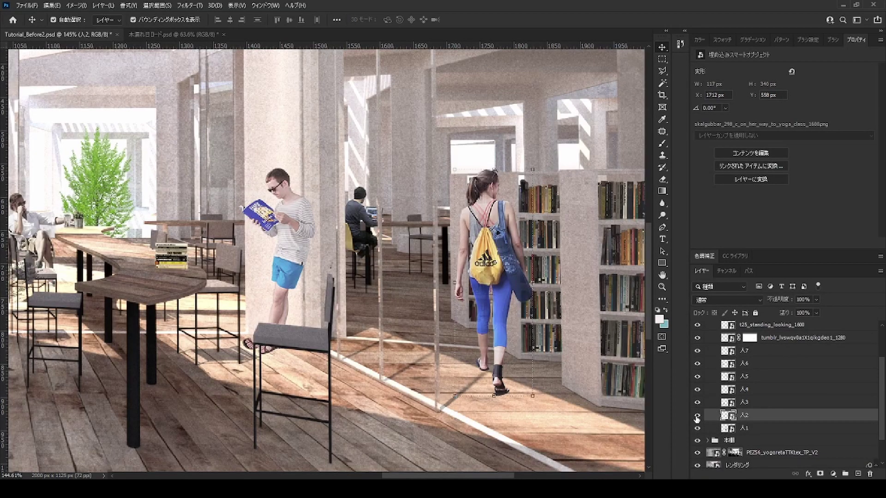
pyautogui.click(696, 416)
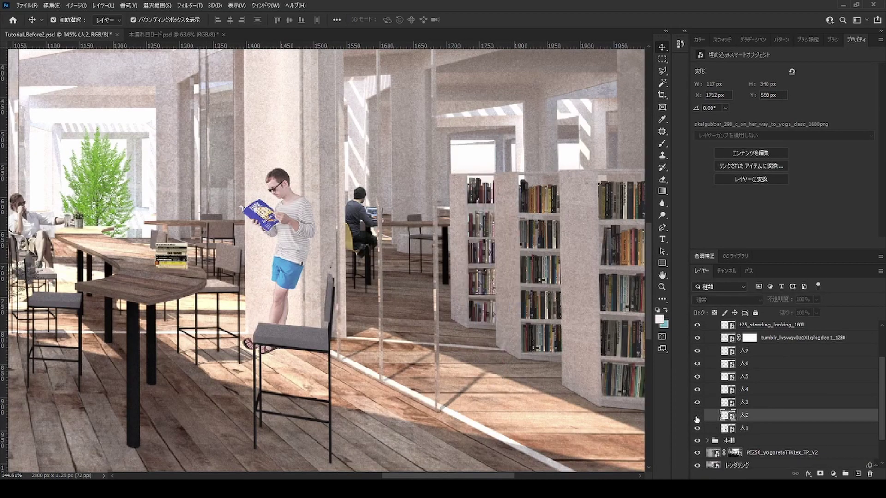
pyautogui.click(696, 416)
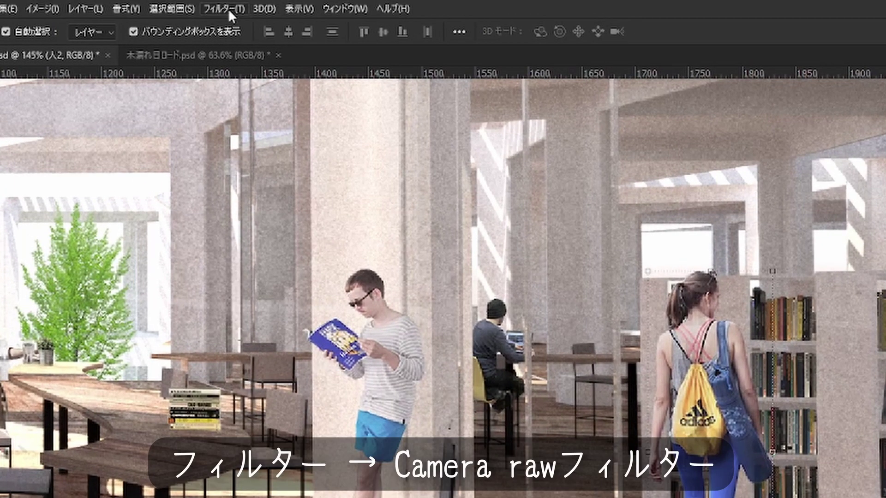
# Step: Desaturate the blues on the walking woman 人2 with the Camera Raw Color Mixer
pyautogui.click(228, 9)
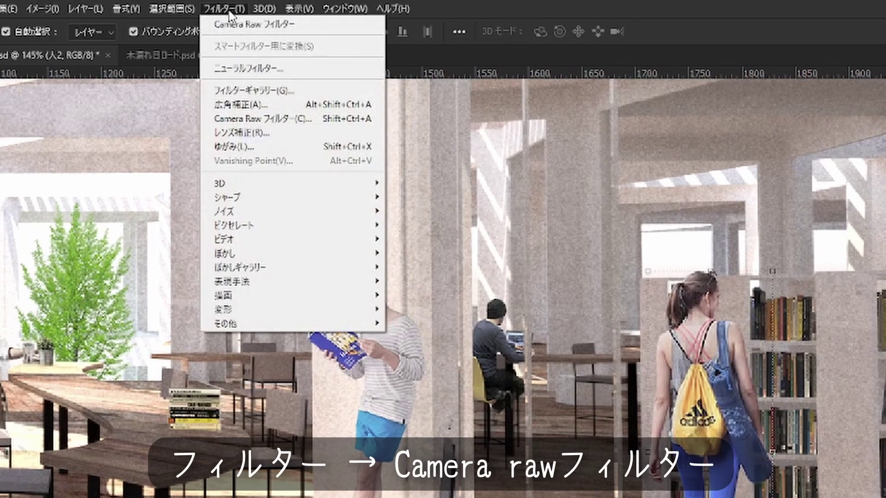
pyautogui.click(255, 118)
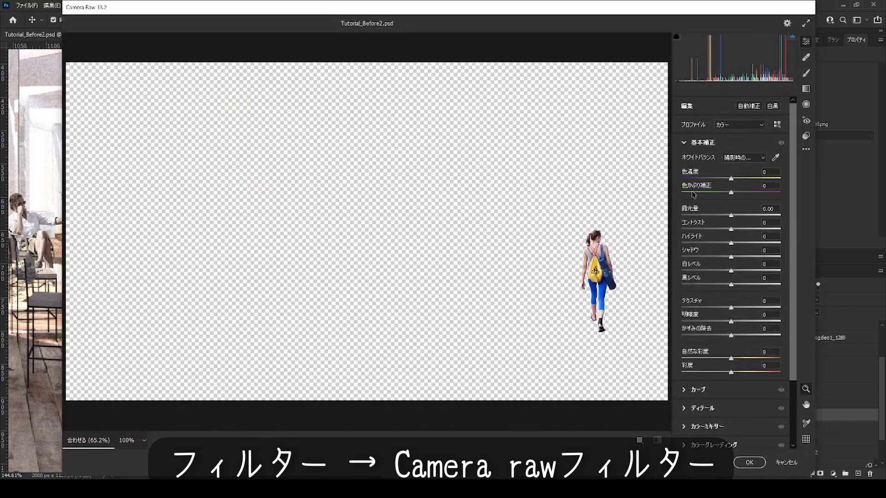
pyautogui.scroll(-3, 713, 348)
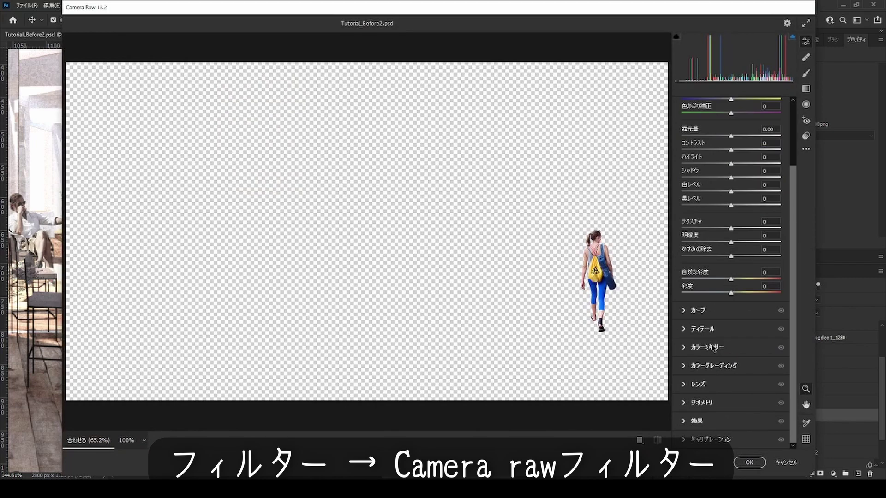
pyautogui.click(713, 347)
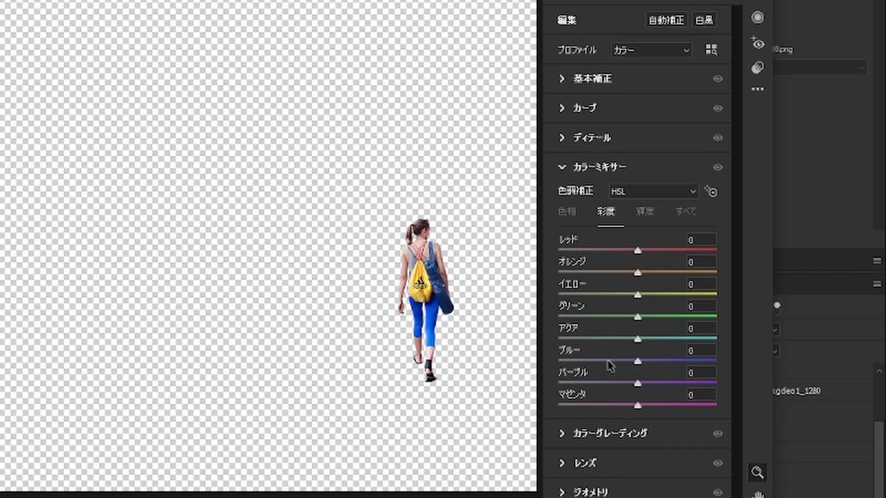
pyautogui.moveTo(609, 366); pyautogui.dragTo(594, 368)
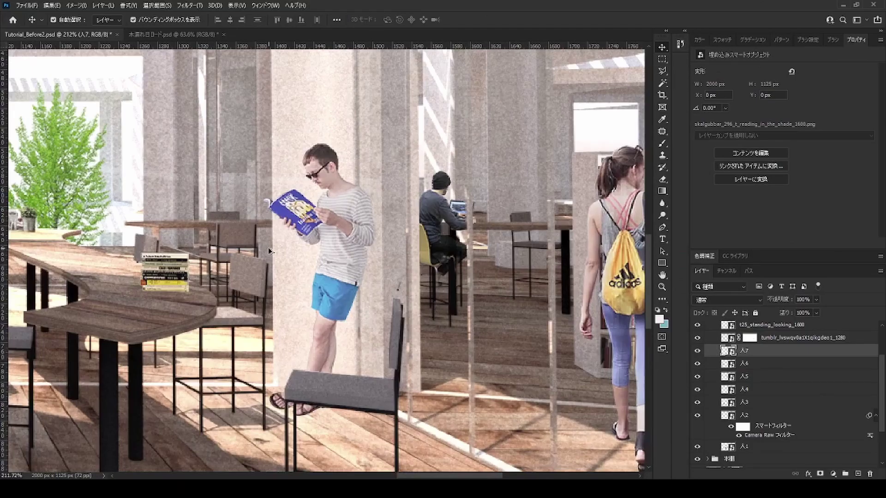
pyautogui.scroll(1, 268, 247)
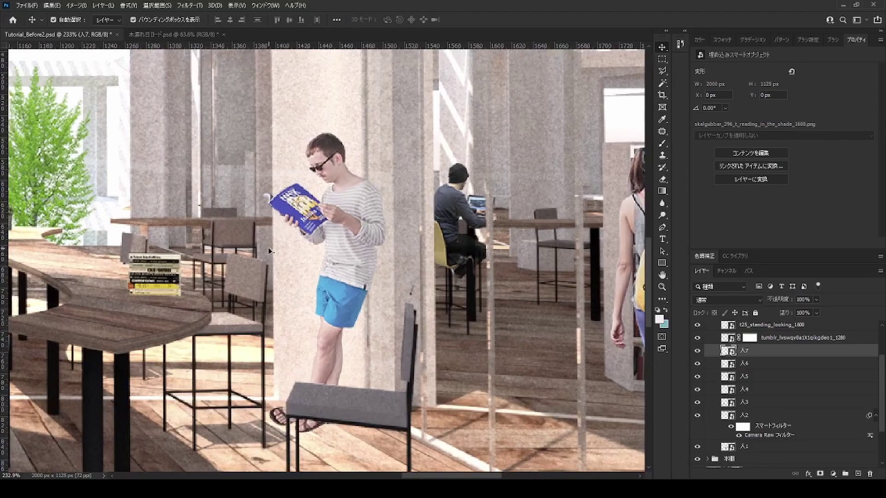
# Step: Camera Raw on the reading man 人7: saturation Aqua -41, Blue -58, Purple -47
pyautogui.click(195, 5)
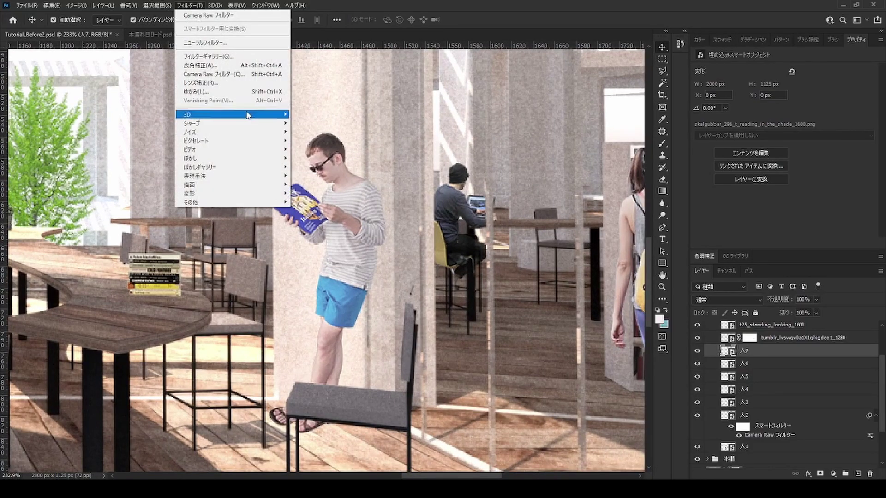
pyautogui.click(219, 77)
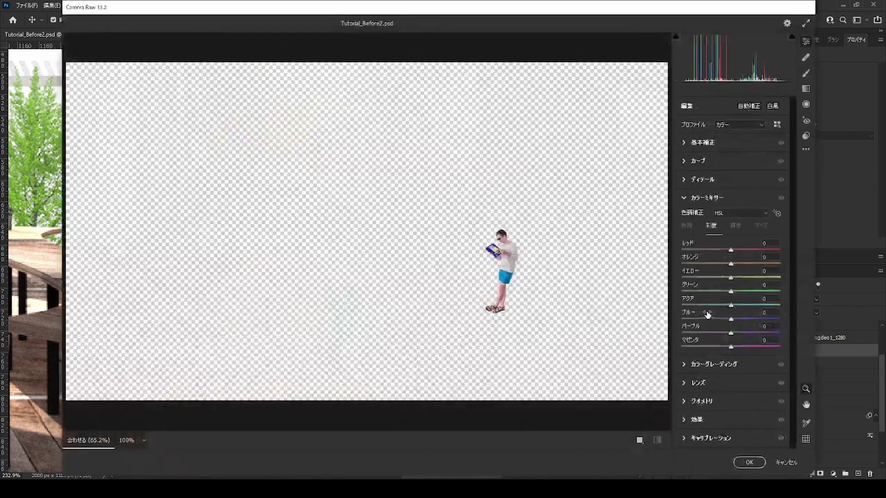
pyautogui.moveTo(730, 319)
pyautogui.mouseDown()
pyautogui.moveTo(700, 320)
pyautogui.moveTo(710, 308)
pyautogui.mouseUp()
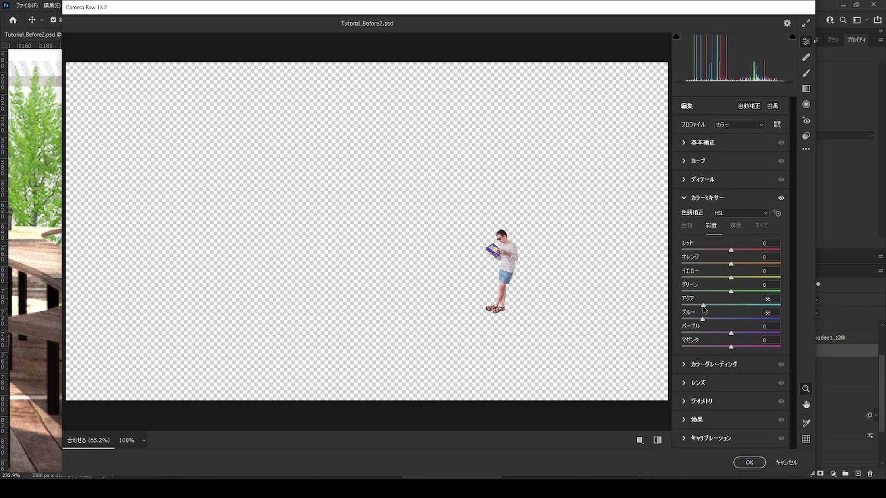
pyautogui.click(708, 333)
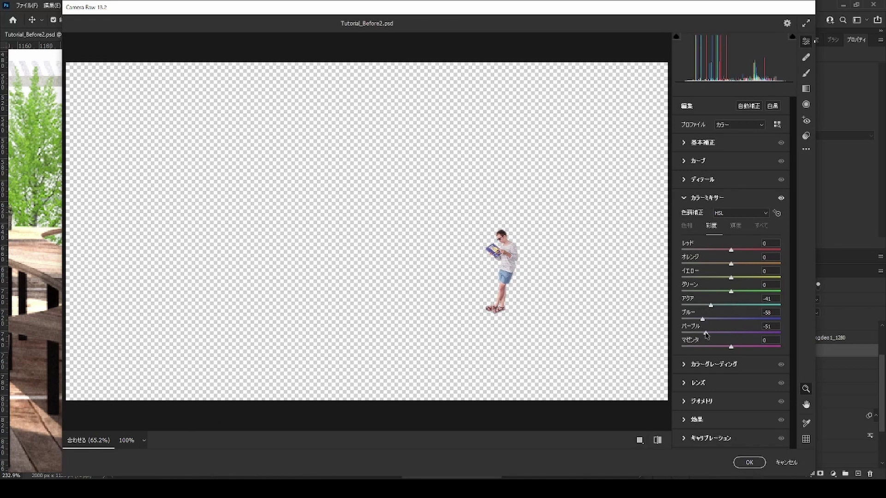
pyautogui.click(749, 463)
pyautogui.scroll(-2, 475, 244)
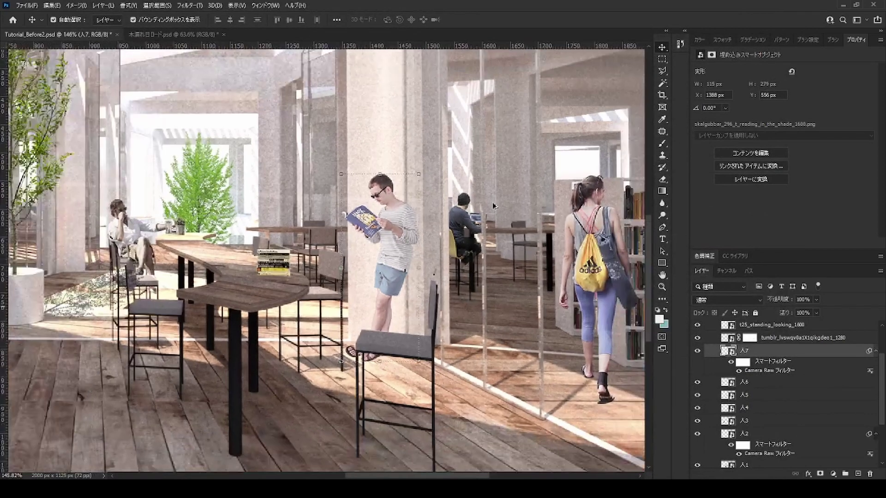
pyautogui.scroll(-2, 484, 231)
pyautogui.scroll(-2, 491, 217)
pyautogui.scroll(-1, 496, 209)
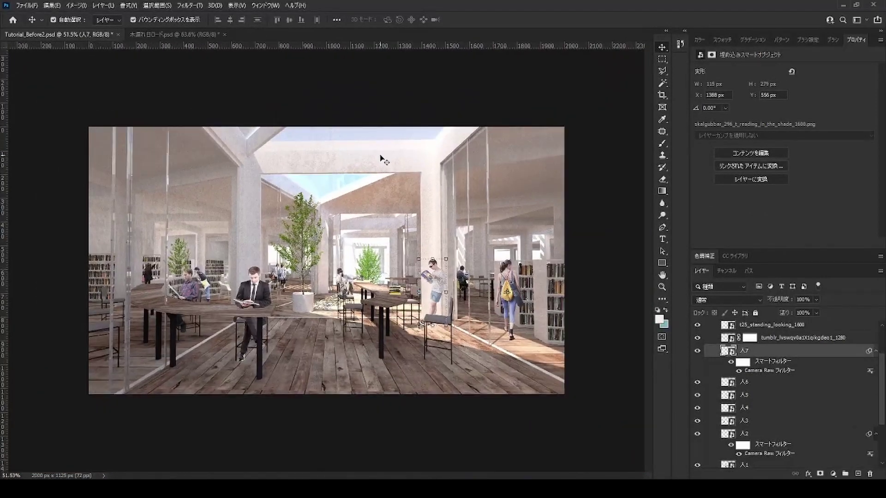
# Step: Expand the 木まとめ tree group and select its 奥 background-trees sub-folder
pyautogui.click(623, 286)
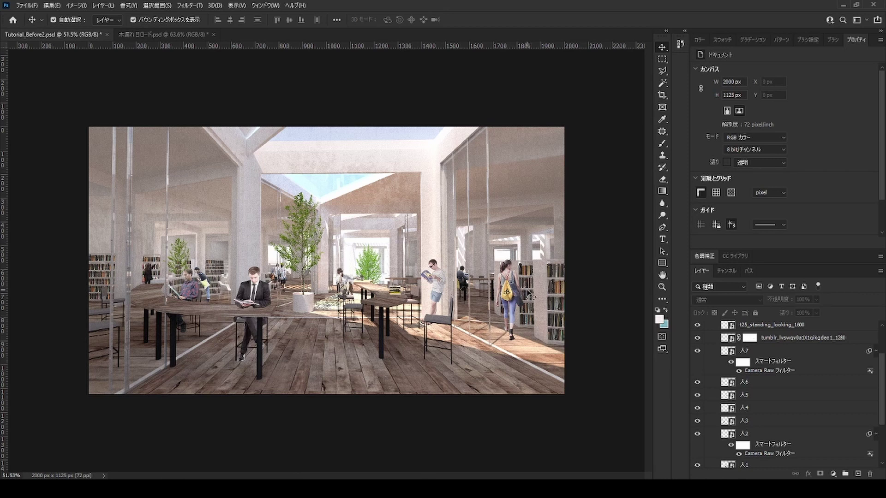
pyautogui.scroll(5, 869, 390)
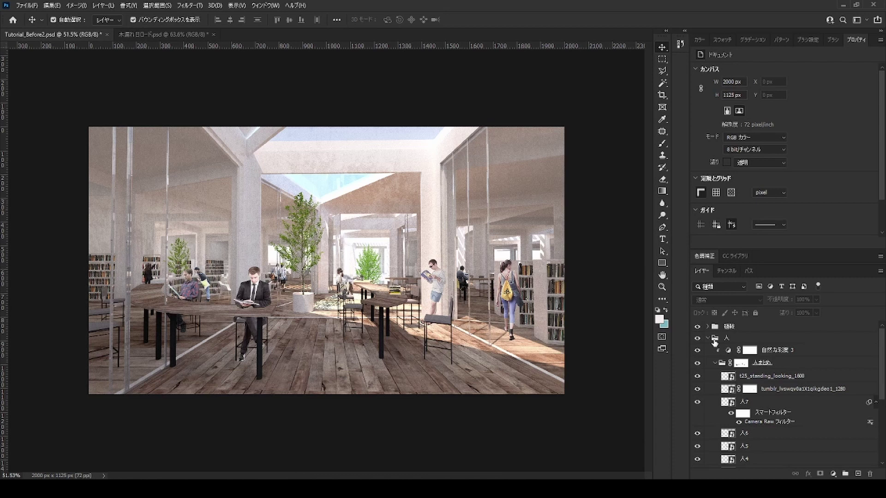
pyautogui.click(714, 339)
pyautogui.click(717, 338)
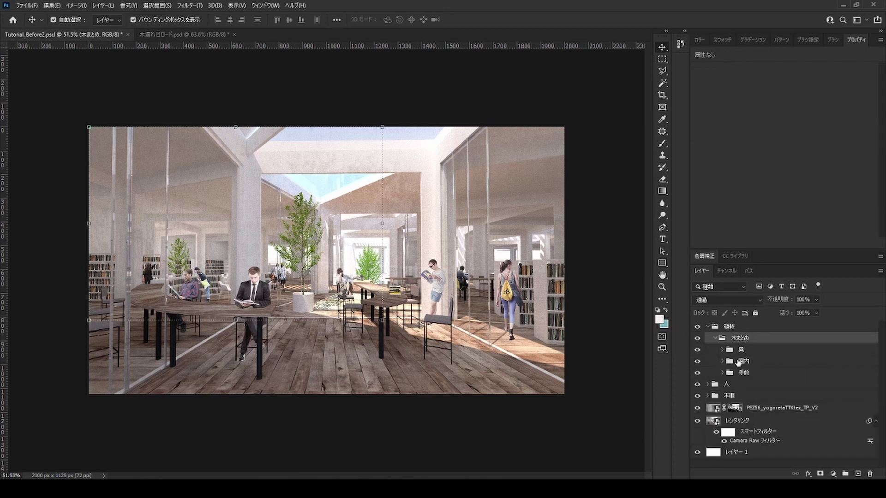
pyautogui.click(747, 351)
# Step: Add a Vibrance adjustment at -64 to desaturate the leaves, then collapse the tree group
pyautogui.click(829, 474)
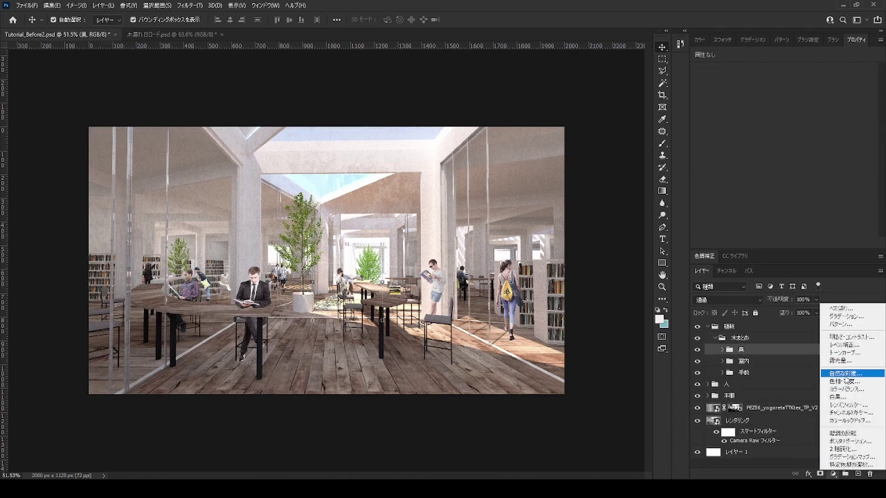
pyautogui.click(846, 379)
pyautogui.moveTo(739, 82); pyautogui.dragTo(728, 82)
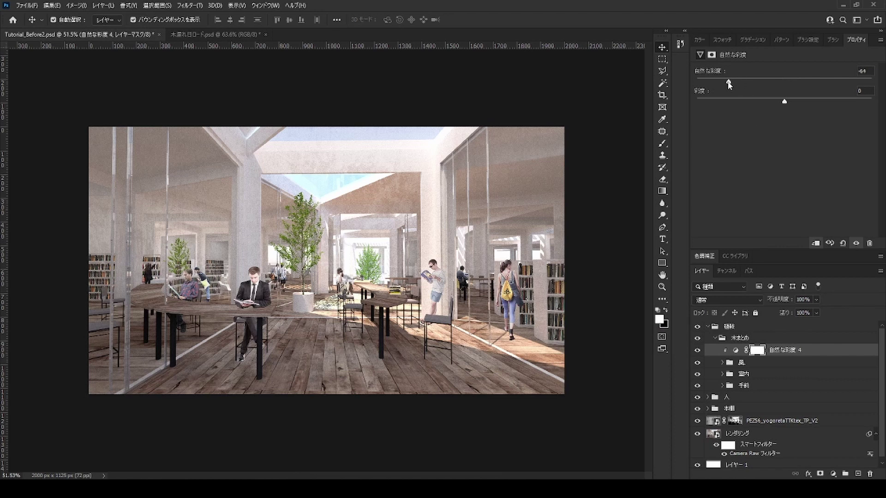
pyautogui.click(716, 339)
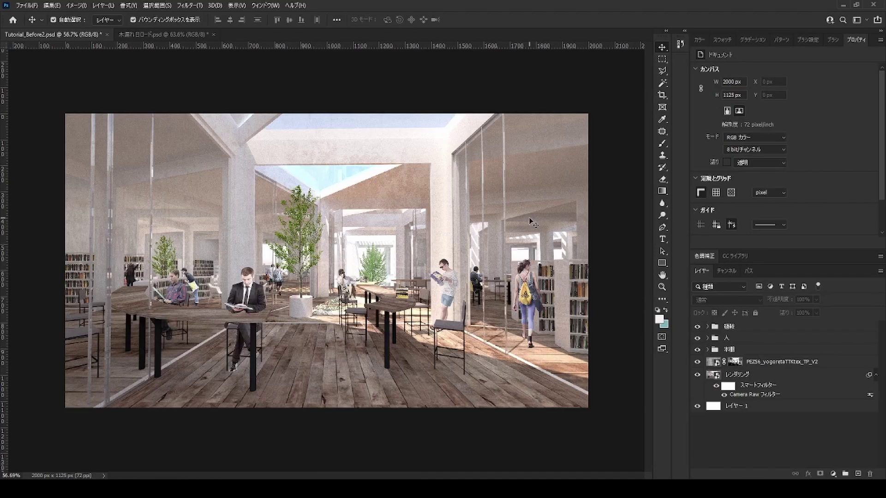
pyautogui.click(530, 222)
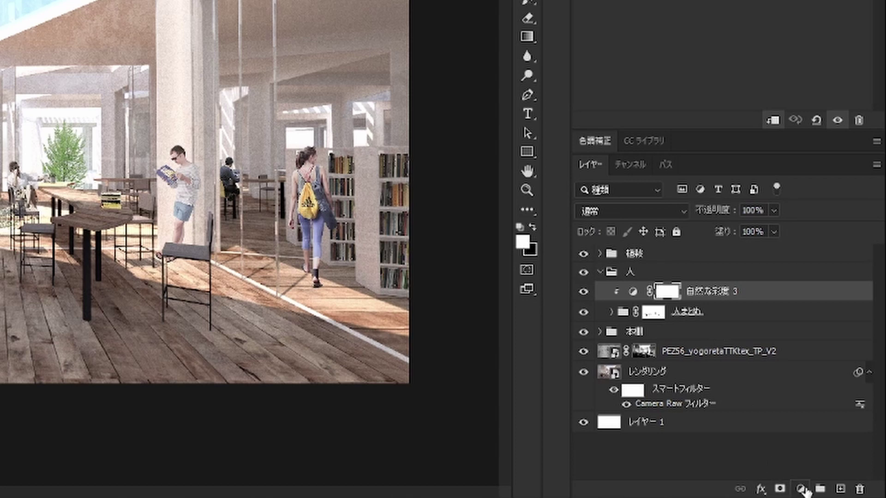
# Step: Add a Brightness/Contrast adjustment clipped to the people below it
pyautogui.click(801, 489)
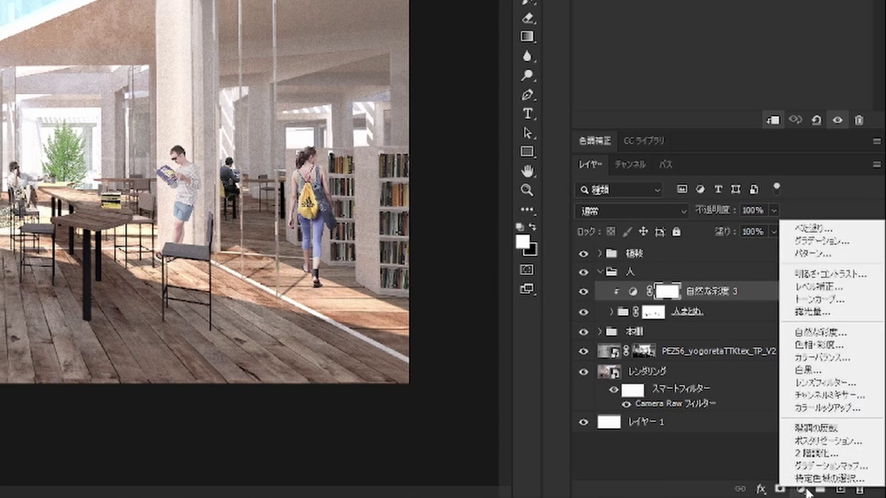
pyautogui.click(808, 275)
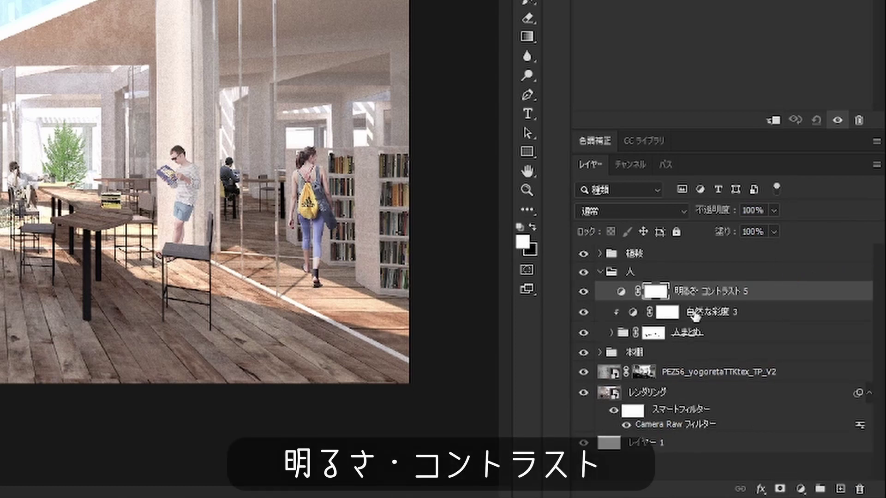
pyautogui.rightClick(693, 292)
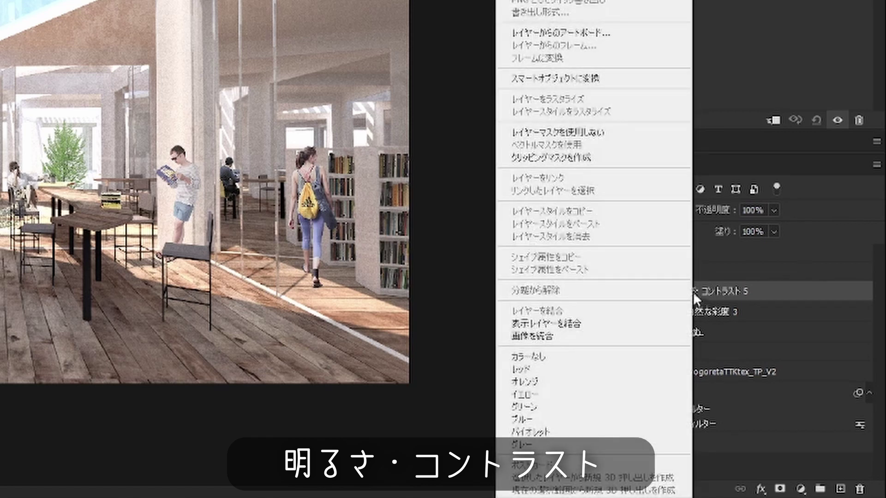
pyautogui.click(551, 157)
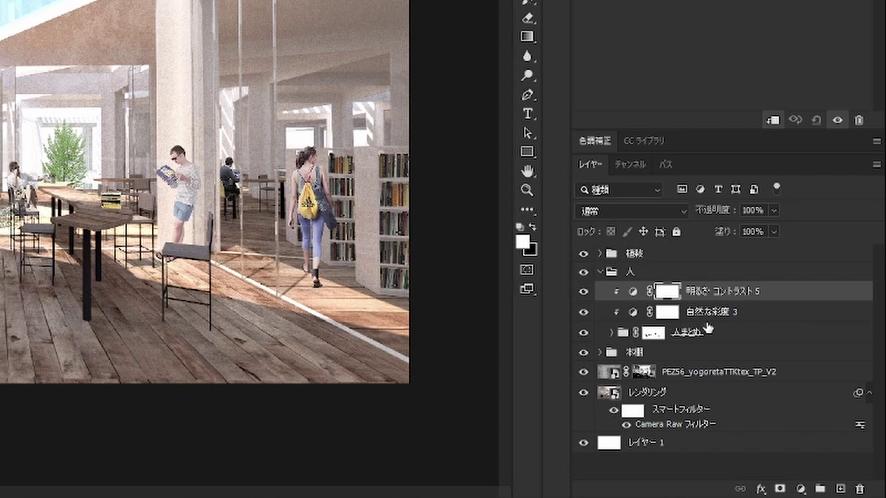
# Step: Set the background colour to black and fill the adjustment's mask black
pyautogui.click(668, 298)
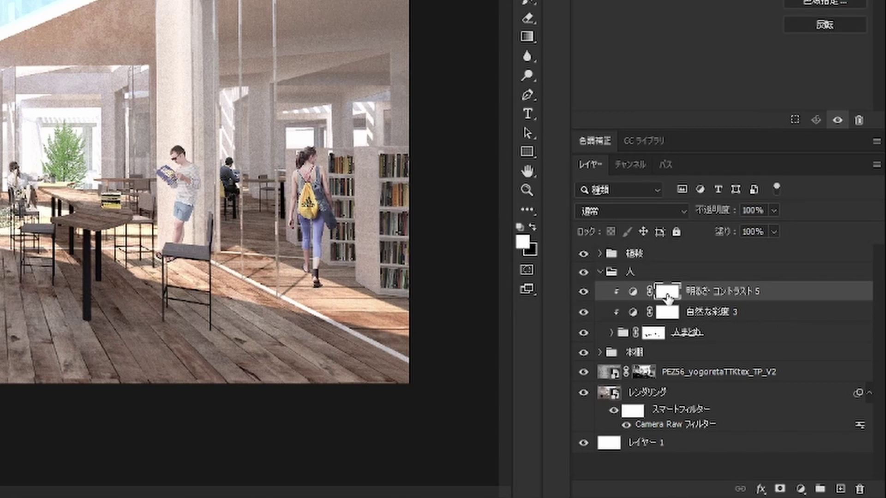
pyautogui.click(534, 250)
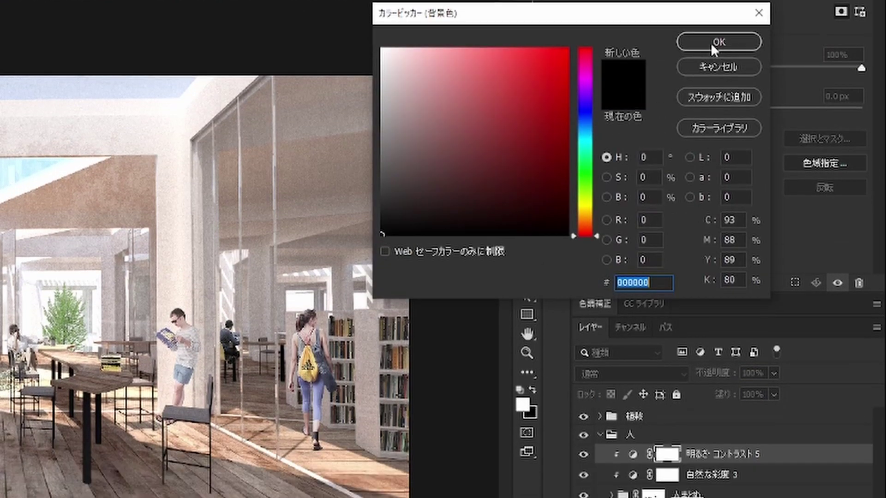
pyautogui.click(718, 42)
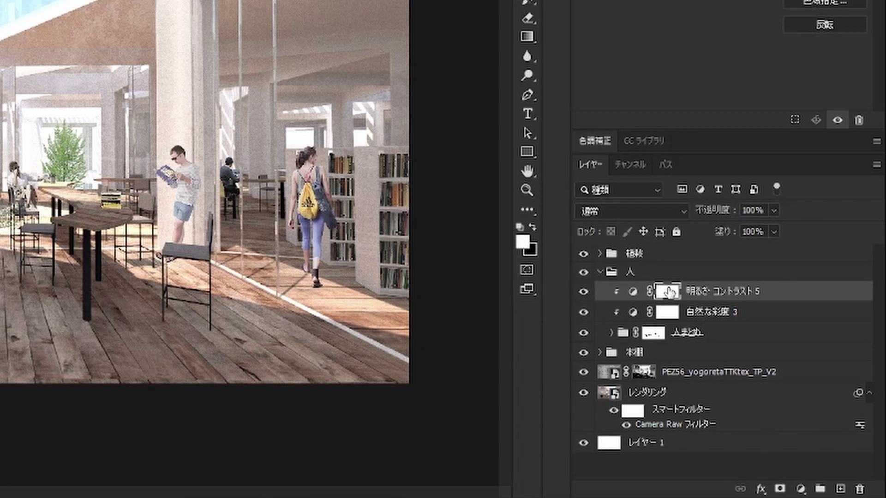
pyautogui.hotkey('ctrl', 'BackSpace')
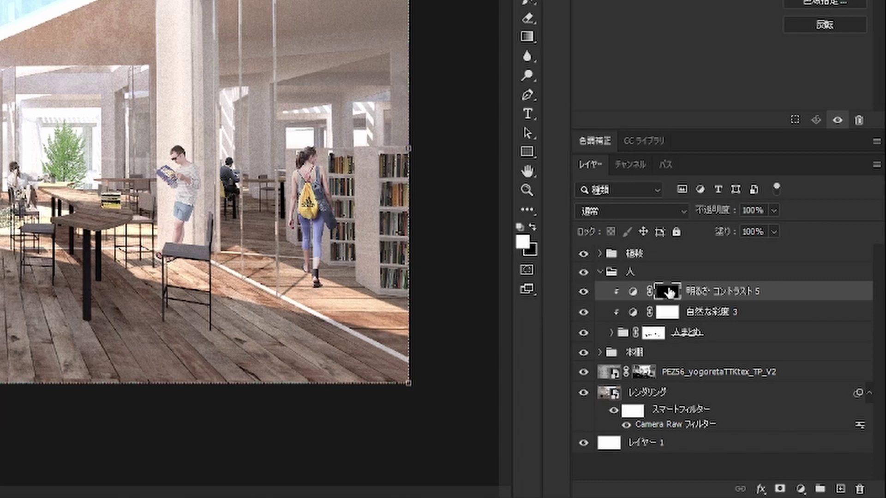
pyautogui.click(633, 292)
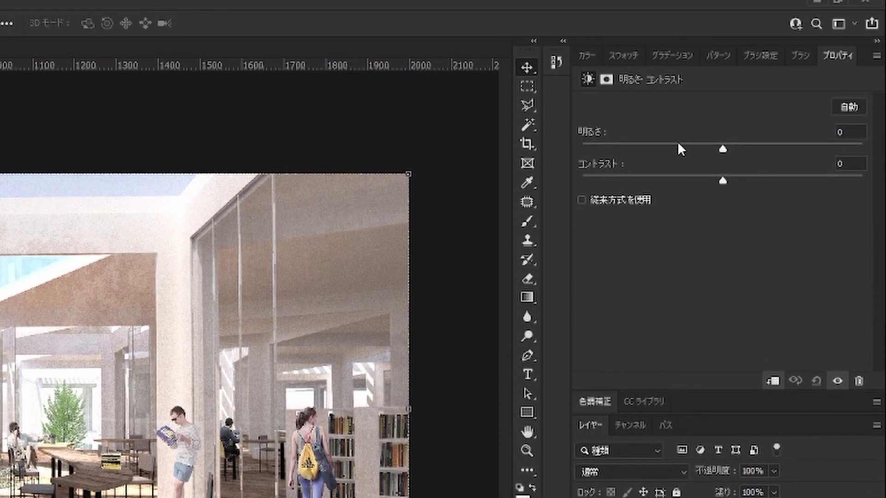
# Step: Set brightness to -71 and paint the darkening onto the reading man's side
pyautogui.moveTo(660, 147); pyautogui.dragTo(656, 147)
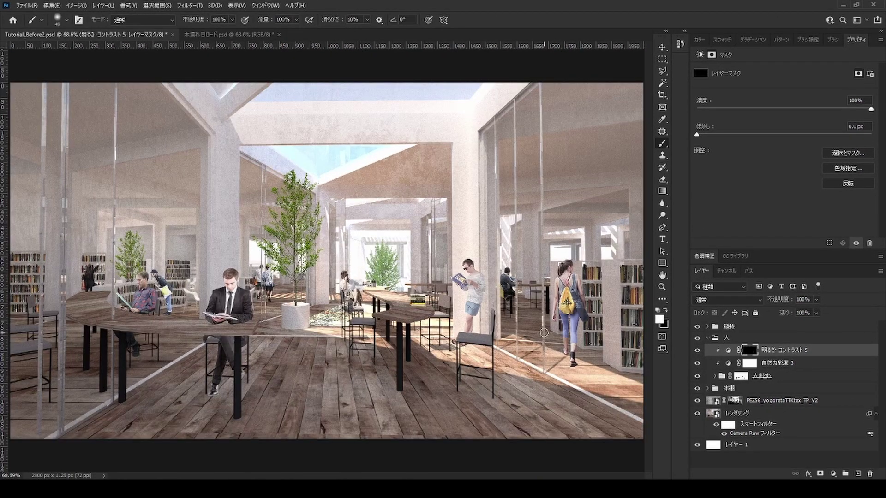
pyautogui.scroll(5, 525, 320)
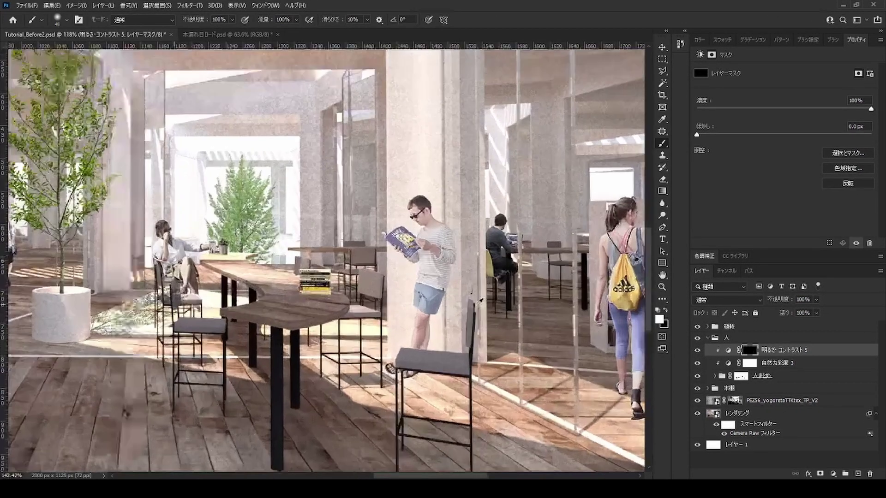
pyautogui.moveTo(355, 410)
pyautogui.mouseDown()
pyautogui.moveTo(411, 244)
pyautogui.moveTo(424, 115)
pyautogui.mouseUp()
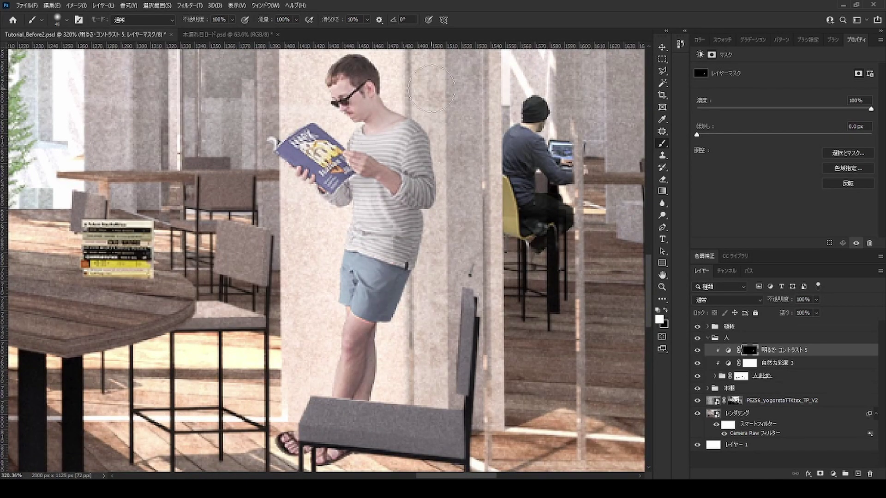
pyautogui.scroll(-5, 492, 238)
pyautogui.scroll(3, 447, 384)
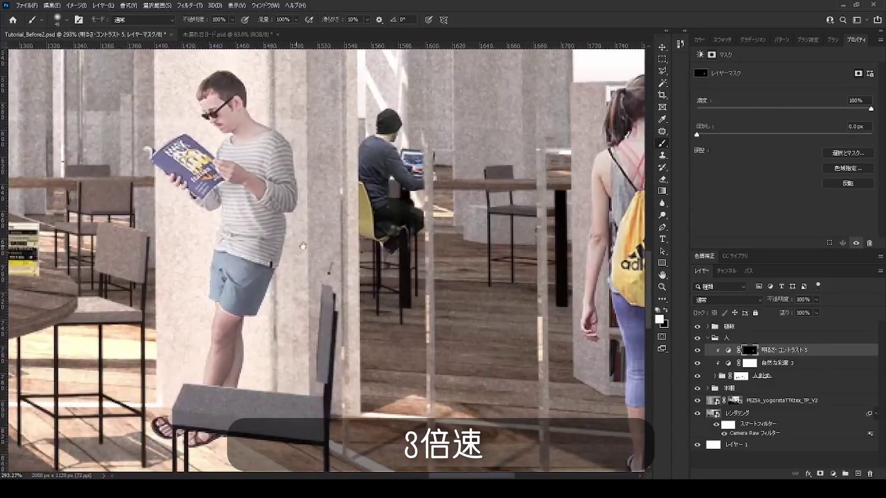
pyautogui.scroll(2, 447, 384)
pyautogui.scroll(-8, 448, 384)
pyautogui.scroll(1, 382, 232)
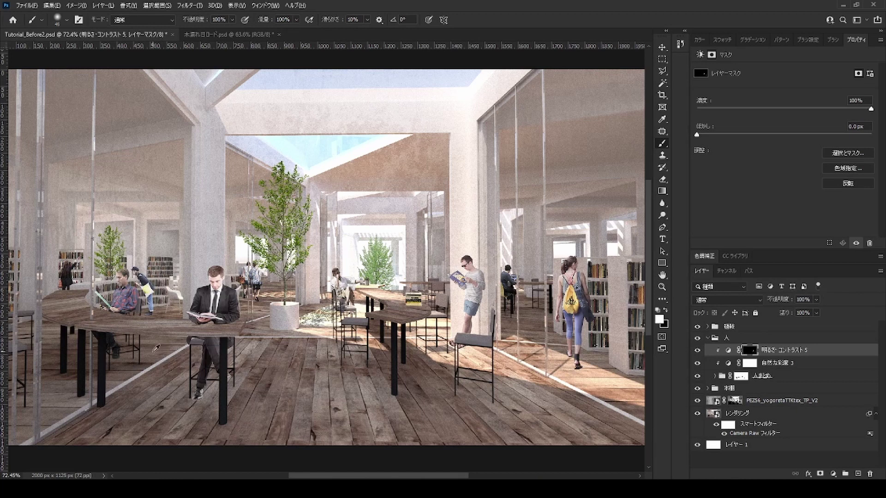
pyautogui.scroll(3, 148, 348)
pyautogui.scroll(3, 149, 349)
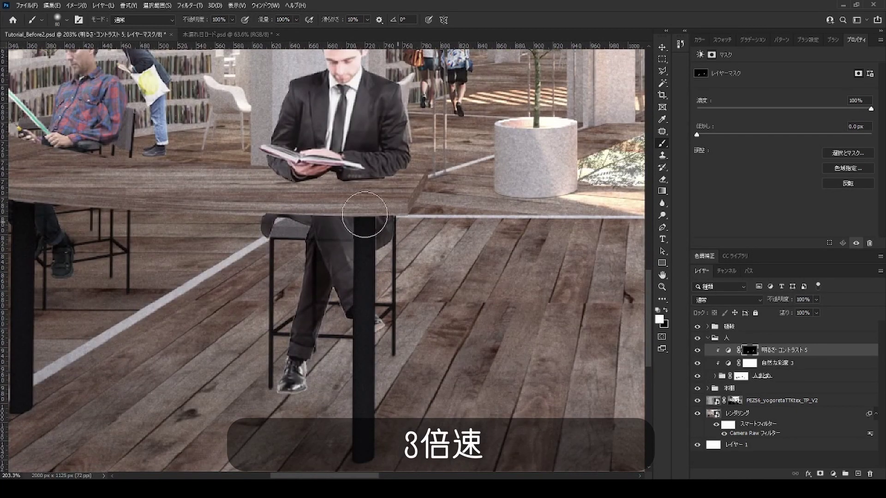
# Step: Paint the darkening onto the suited man's legs and check the effect
pyautogui.moveTo(295, 322); pyautogui.dragTo(331, 335)
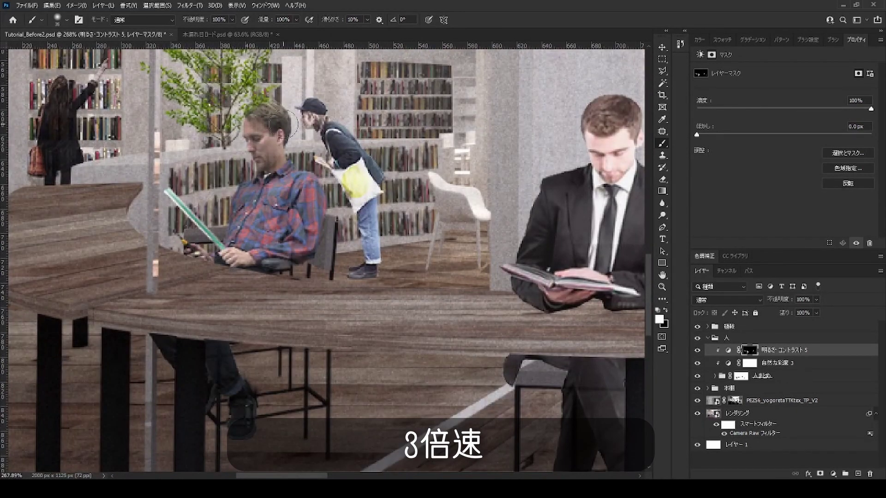
pyautogui.scroll(-10, 384, 305)
pyautogui.scroll(5, 378, 311)
pyautogui.scroll(-3, 378, 311)
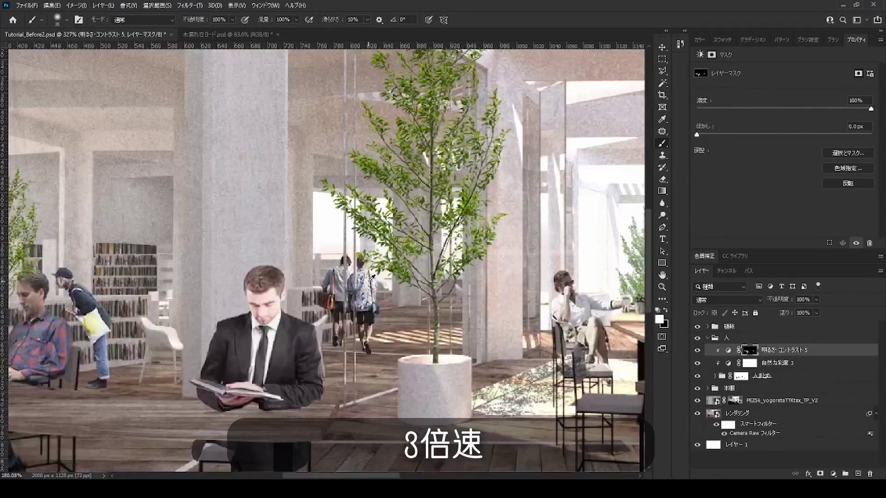
pyautogui.scroll(-2, 378, 311)
pyautogui.scroll(1, 379, 311)
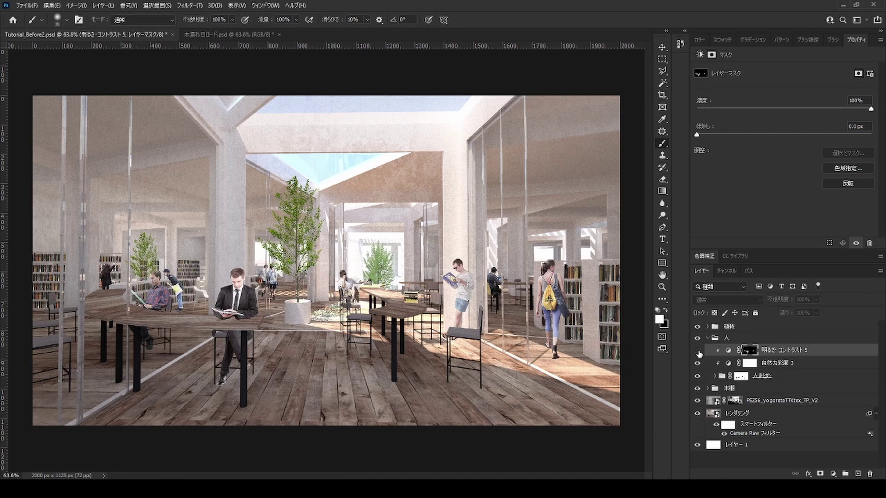
pyautogui.click(698, 352)
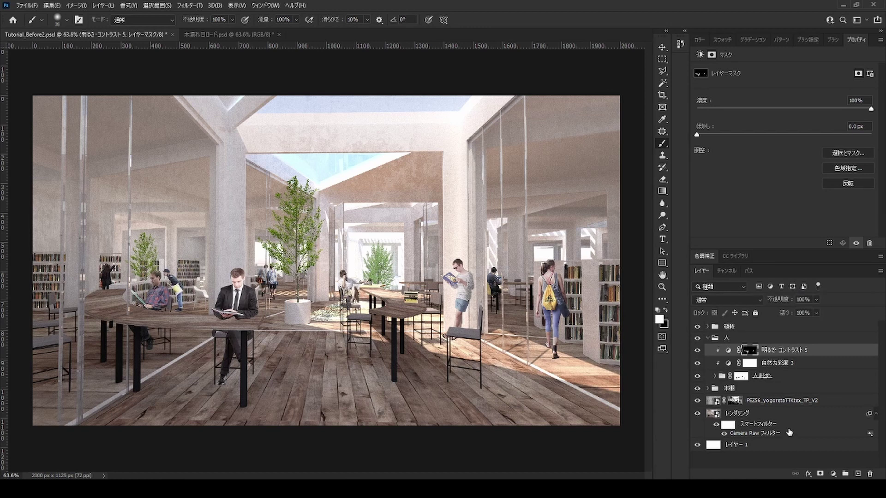
# Step: Add a second clipped Brightness/Contrast with an inverted mask and brightness 53
pyautogui.click(833, 474)
pyautogui.click(836, 337)
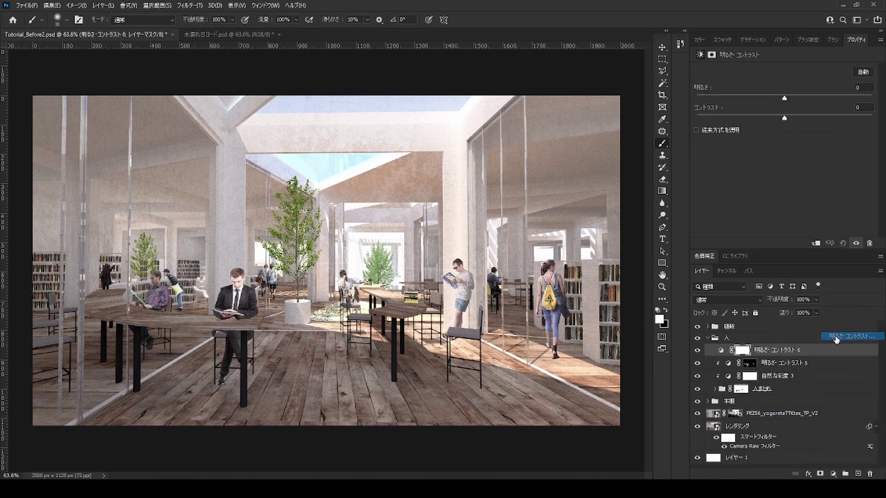
pyautogui.hotkey('ctrl', '0')
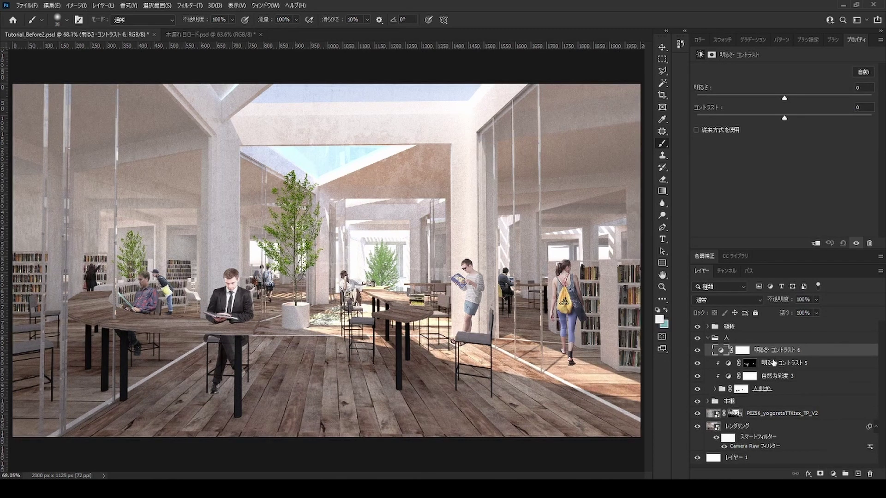
pyautogui.keyDown('alt'); pyautogui.click(773, 356); pyautogui.keyUp('alt')
pyautogui.hotkey('ctrl', 'i')
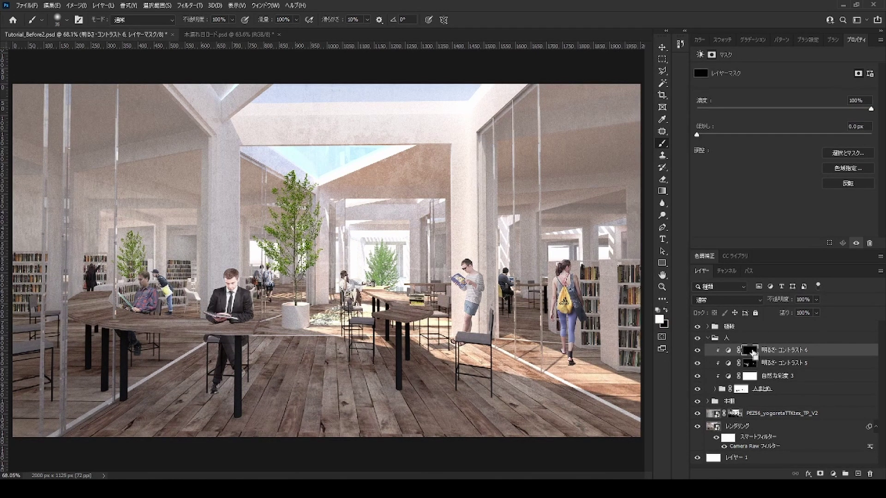
pyautogui.click(728, 350)
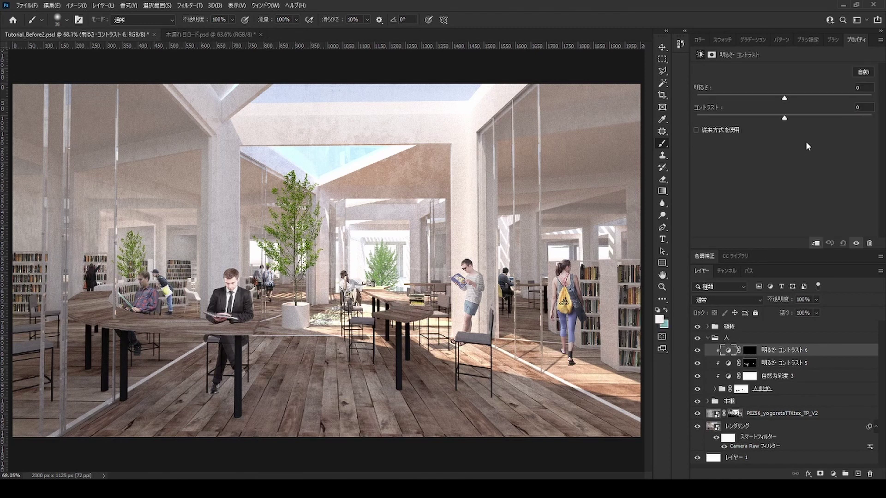
pyautogui.click(815, 97)
# Step: Select the second adjustment's mask and navigate around the figures to paint it
pyautogui.click(751, 350)
pyautogui.scroll(5, 562, 262)
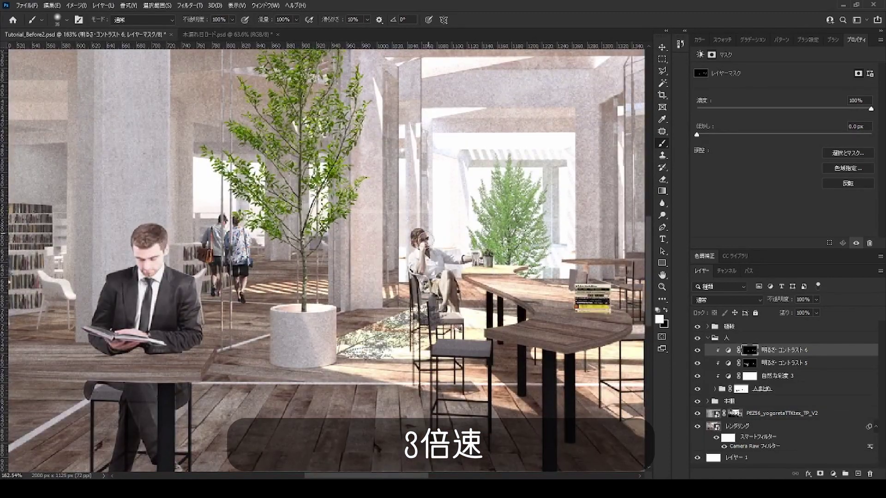
pyautogui.scroll(-3, 185, 288)
pyautogui.scroll(5, 146, 344)
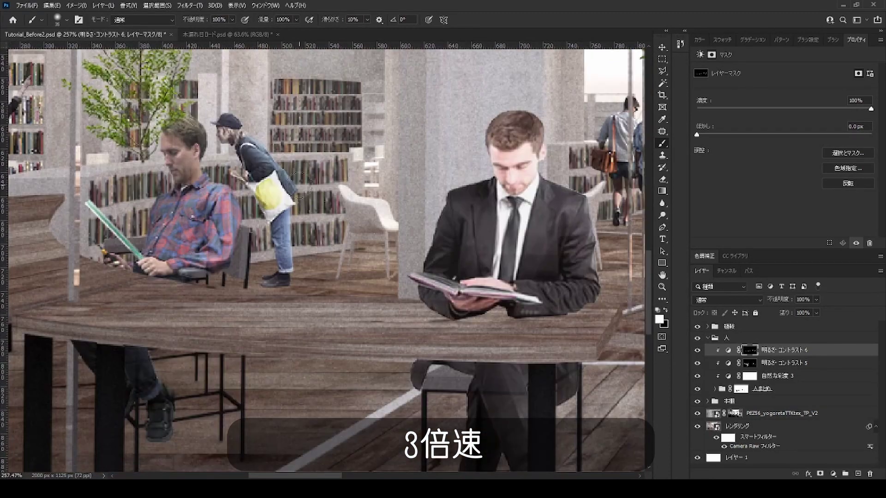
pyautogui.scroll(-5, 146, 345)
pyautogui.scroll(2, 147, 345)
pyautogui.scroll(3, 556, 286)
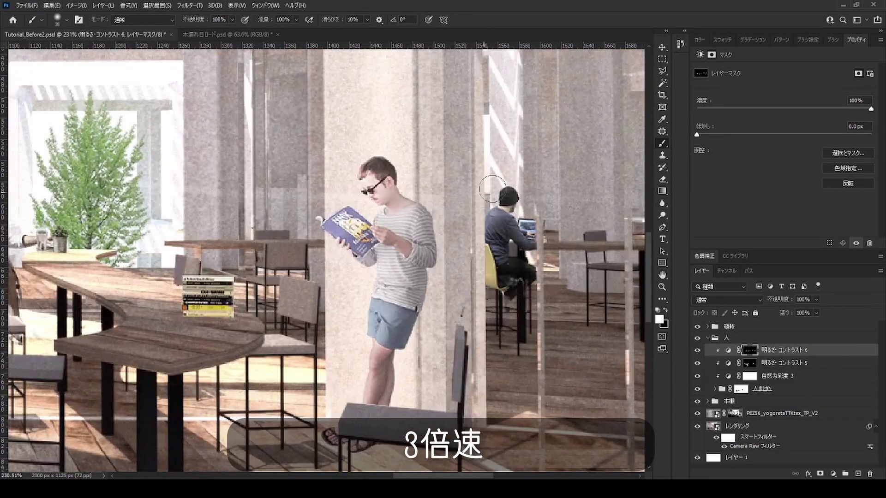
pyautogui.scroll(-5, 507, 276)
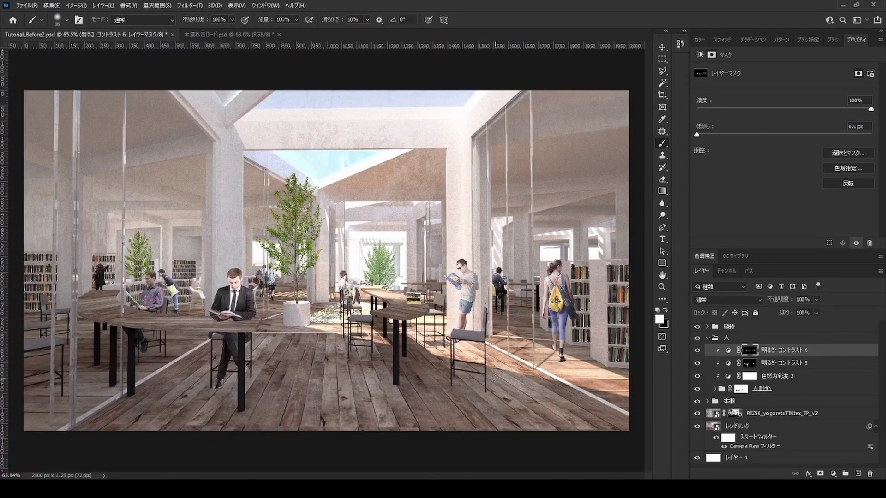
pyautogui.scroll(-2, 408, 312)
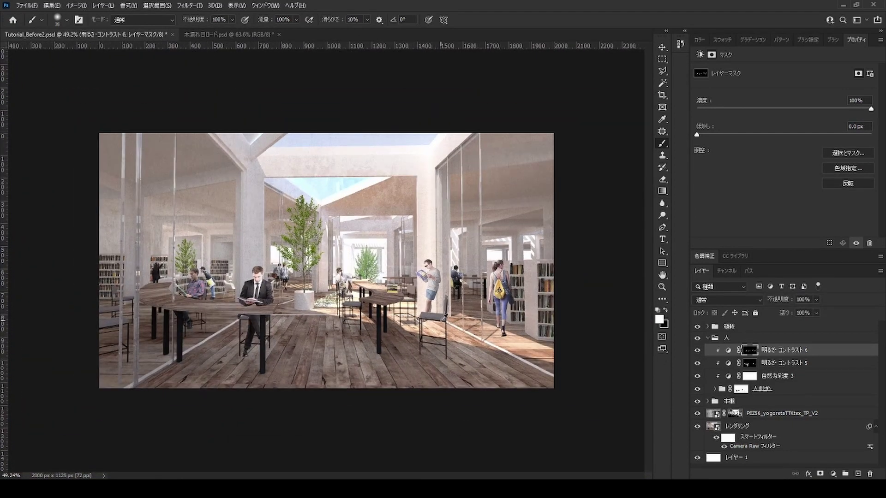
pyautogui.scroll(2, 350, 256)
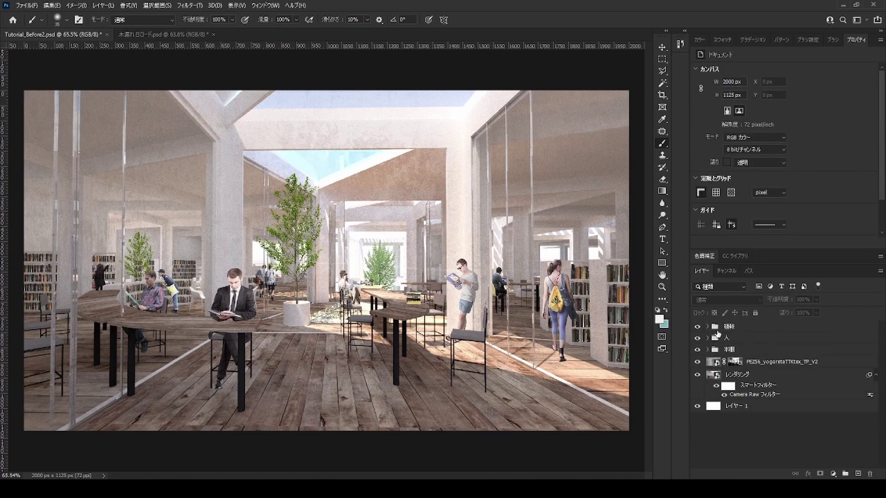
# Step: Add a black-masked Brightness/Contrast adjustment and paint it in to darken the trees and tables
pyautogui.click(832, 474)
pyautogui.hotkey('ctrl', 'i')
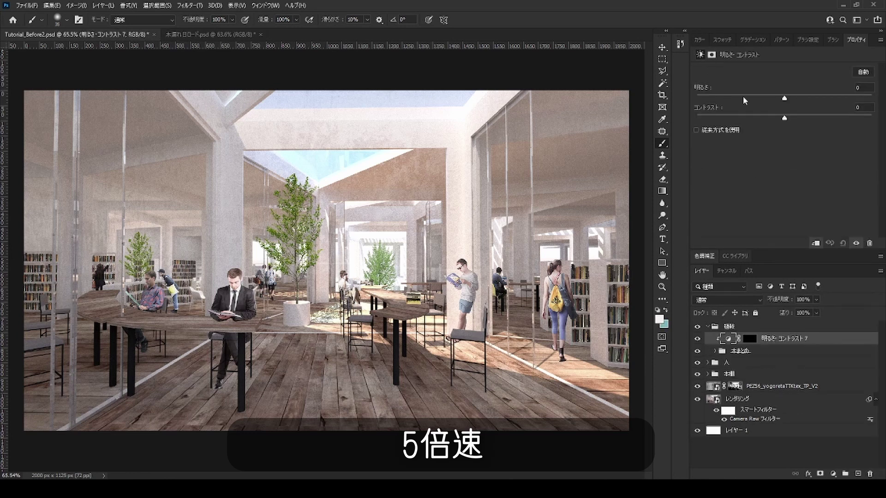
pyautogui.click(711, 55)
pyautogui.scroll(3, 283, 157)
pyautogui.moveTo(272, 249); pyautogui.dragTo(295, 341)
pyautogui.moveTo(365, 322); pyautogui.dragTo(419, 318)
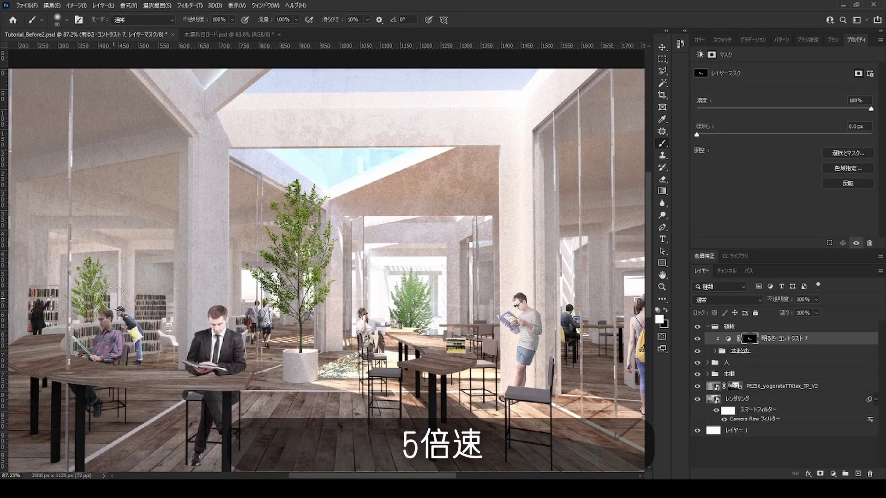
pyautogui.moveTo(83, 267); pyautogui.dragTo(109, 376)
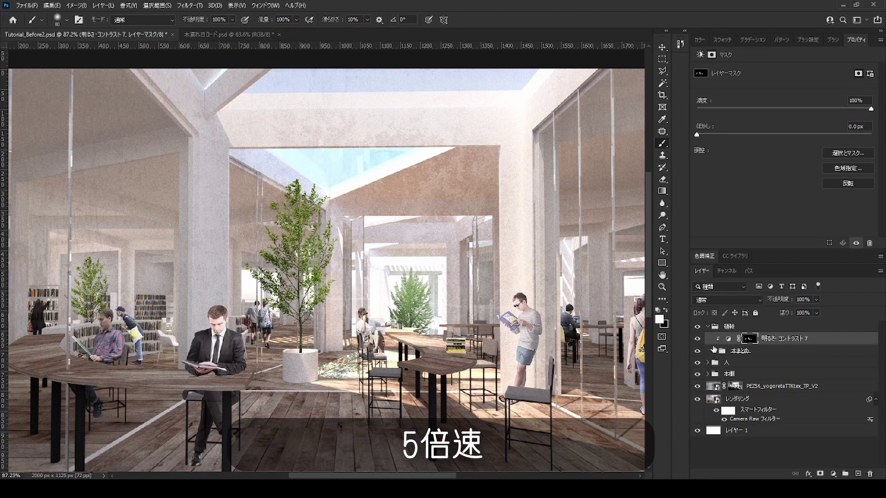
# Step: Duplicate and clip the adjustment, clear its mask, set Brightness 78, and brighten the central tree
pyautogui.hotkey('ctrl', 'j')
pyautogui.hotkey('ctrl', 'alt', 'g')
pyautogui.hotkey('ctrl', 'BackSpace')
pyautogui.moveTo(743, 98); pyautogui.dragTo(829, 97)
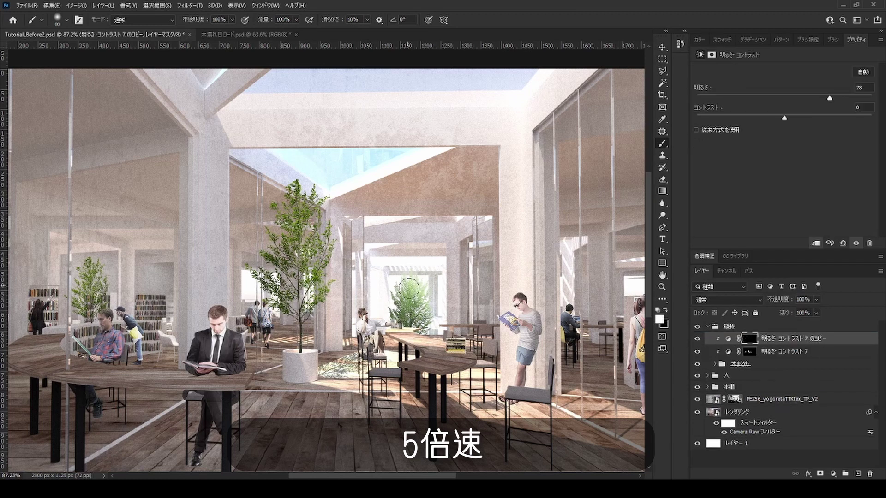
pyautogui.moveTo(318, 276); pyautogui.dragTo(313, 184)
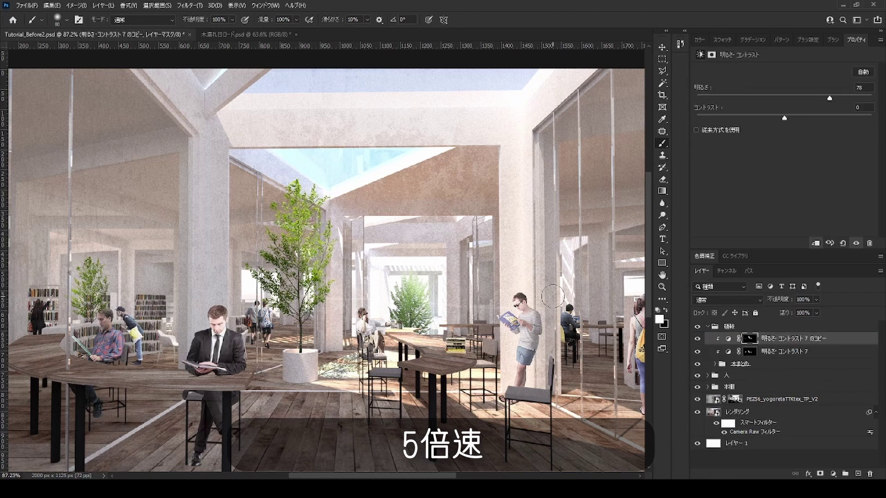
pyautogui.scroll(-3, 313, 179)
pyautogui.scroll(1, 381, 257)
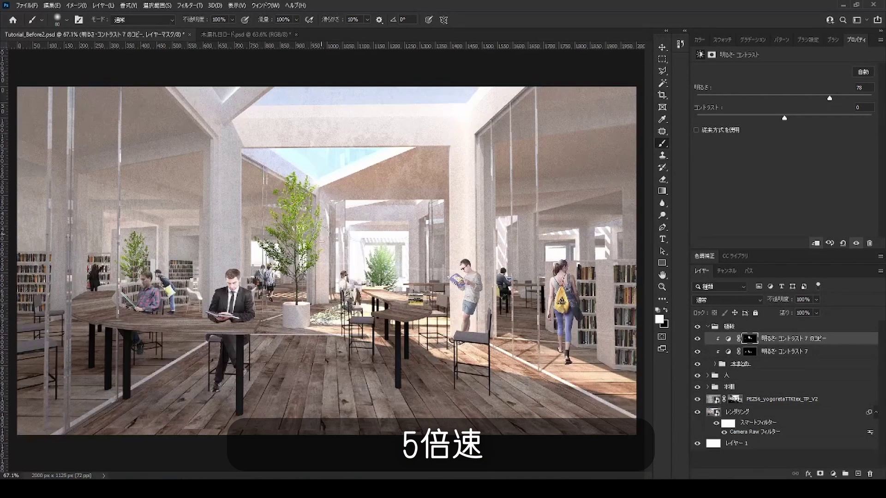
pyautogui.scroll(-1, 380, 257)
# Step: Add a clipped Vibrance adjustment to the planting group, then collapse the group
pyautogui.click(833, 473)
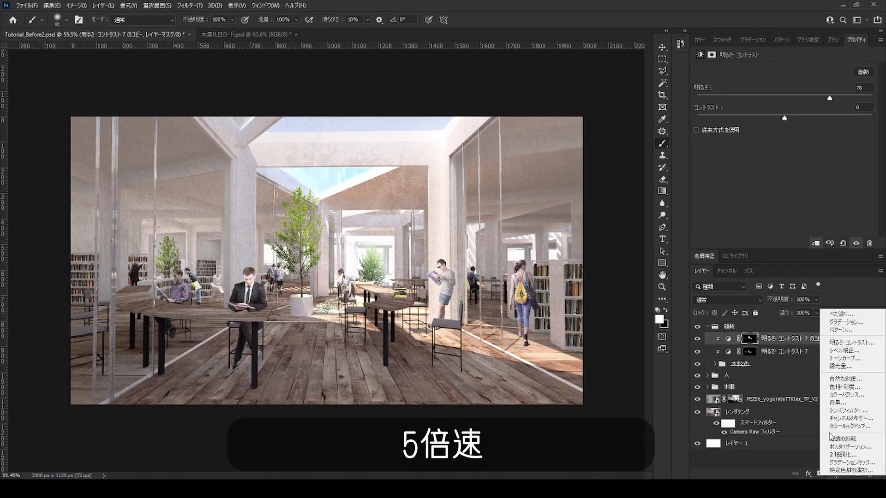
pyautogui.click(843, 385)
pyautogui.press('v')
pyautogui.scroll(-2, 548, 322)
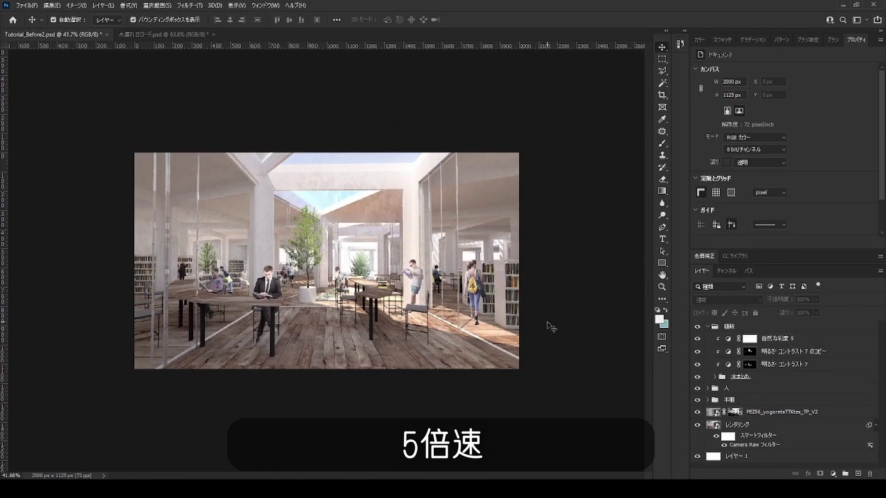
pyautogui.scroll(2, 548, 322)
pyautogui.keyDown('alt'); pyautogui.click(716, 332); pyautogui.keyUp('alt')
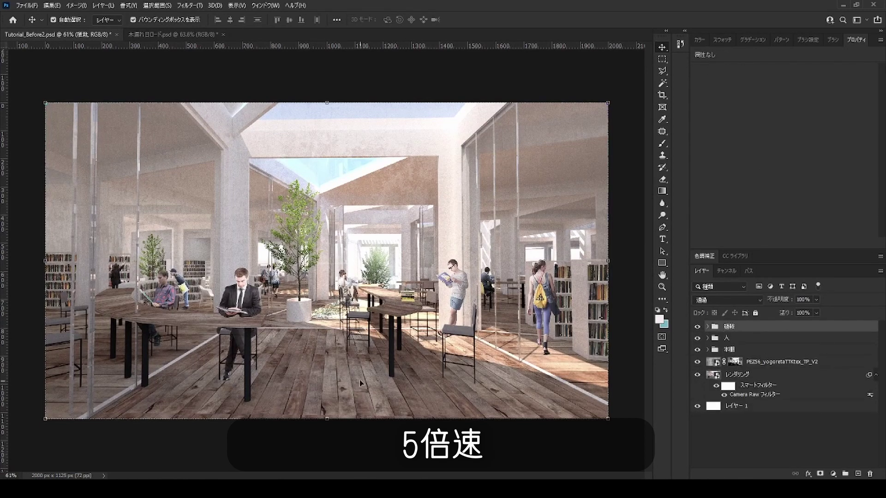
pyautogui.click(380, 354)
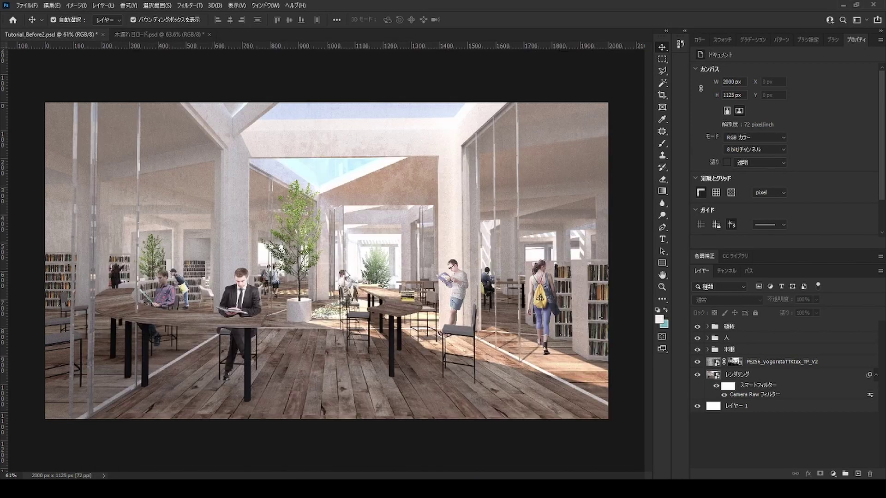
# Step: Place the scattered leaves image into the rendering and give it a layer mask
pyautogui.moveTo(354, 267); pyautogui.dragTo(346, 273)
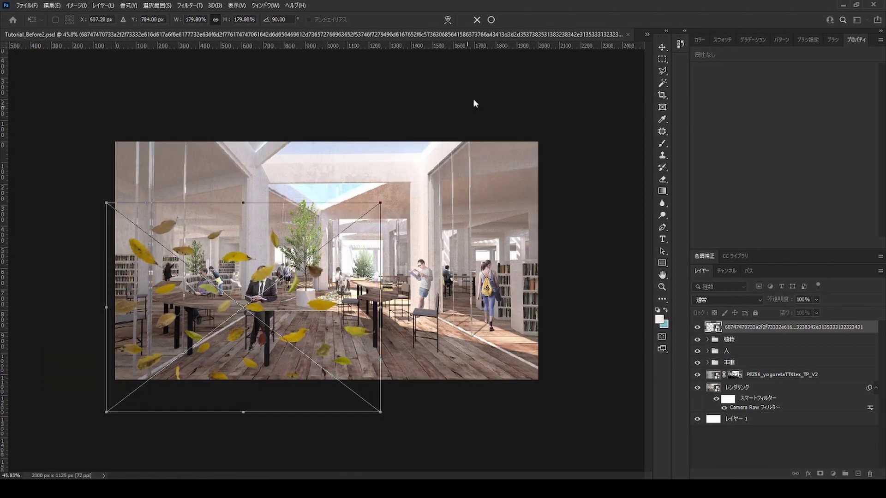
pyautogui.press('Return')
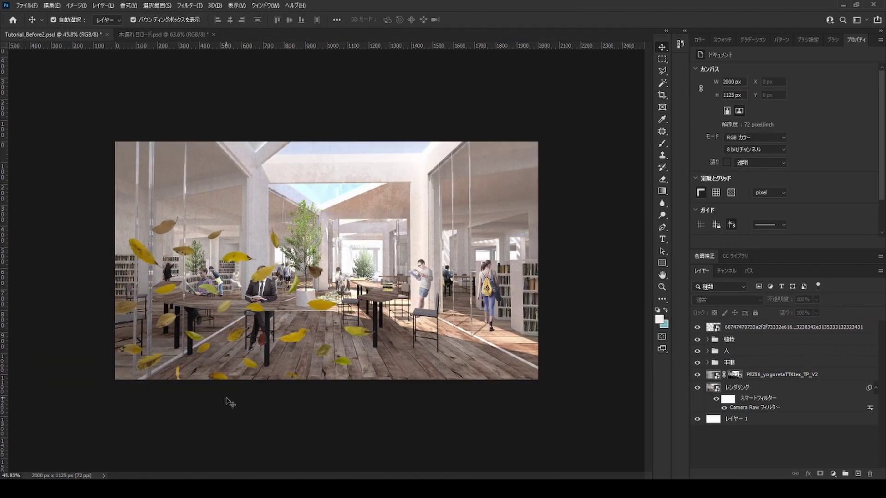
pyautogui.scroll(1, 231, 400)
pyautogui.click(749, 330)
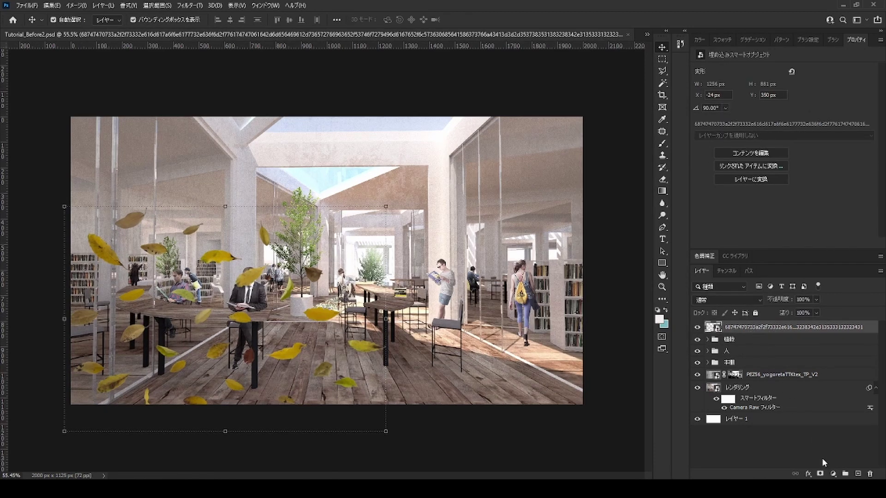
pyautogui.click(821, 474)
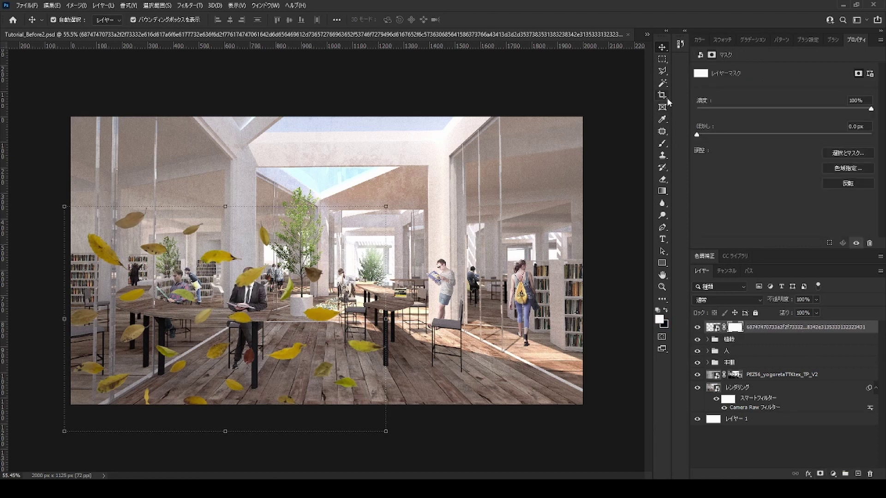
# Step: Brush black on the mask to hide leaves over the seated man's face and left floor
pyautogui.click(663, 142)
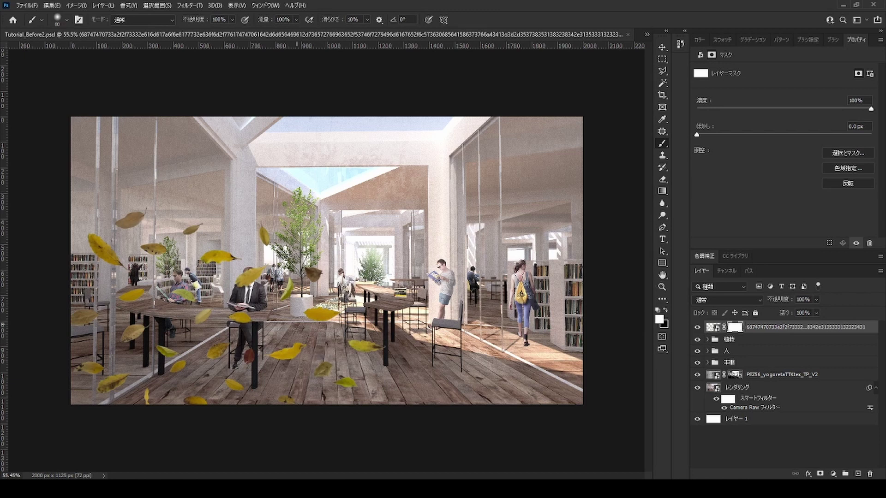
pyautogui.scroll(3, 174, 278)
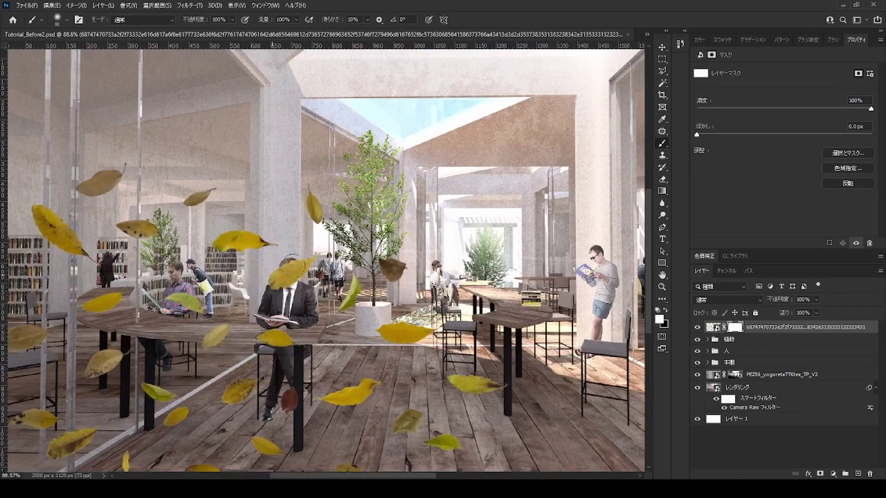
pyautogui.press('x')
pyautogui.moveTo(314, 259)
pyautogui.mouseDown()
pyautogui.moveTo(269, 278)
pyautogui.moveTo(276, 291)
pyautogui.mouseUp()
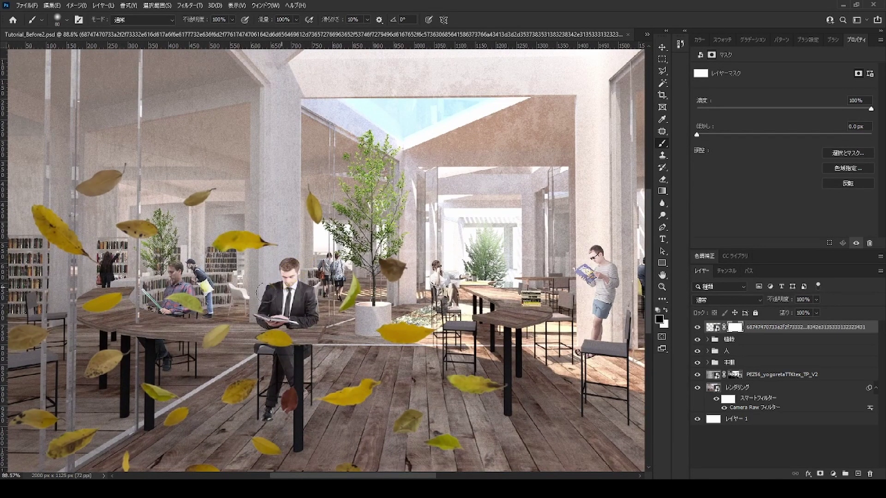
pyautogui.scroll(-1, 184, 323)
pyautogui.scroll(-2, 159, 348)
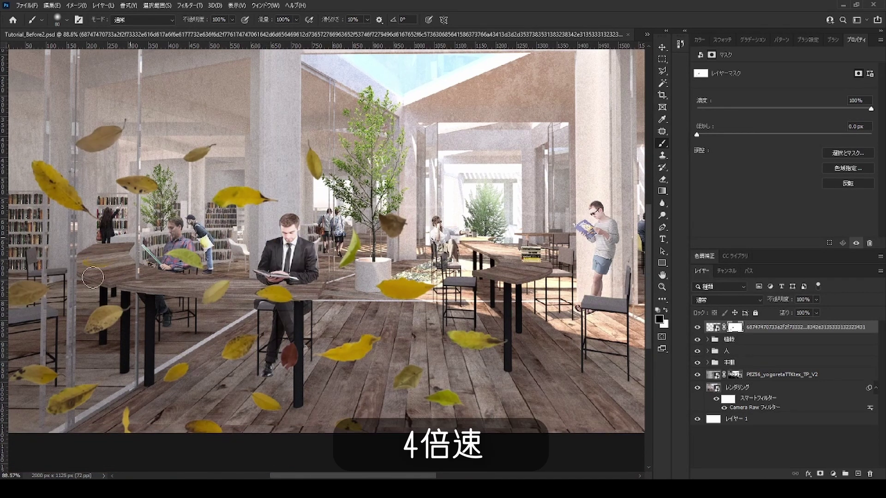
pyautogui.scroll(-1, 326, 381)
pyautogui.click(326, 381)
pyautogui.click(226, 360)
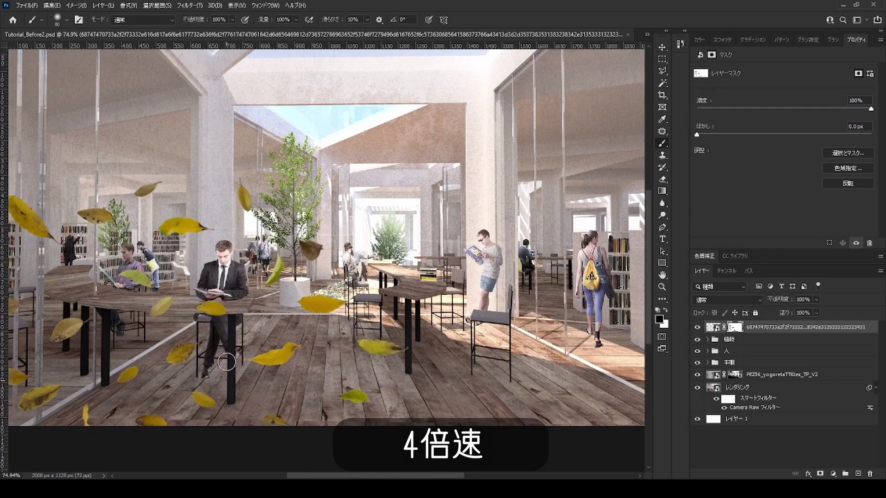
pyautogui.click(205, 401)
pyautogui.click(183, 354)
# Step: Mask out the remaining leaves by the planter, right tables, bottom-left floor and left edge
pyautogui.moveTo(312, 304); pyautogui.dragTo(332, 302)
pyautogui.click(380, 350)
pyautogui.click(354, 400)
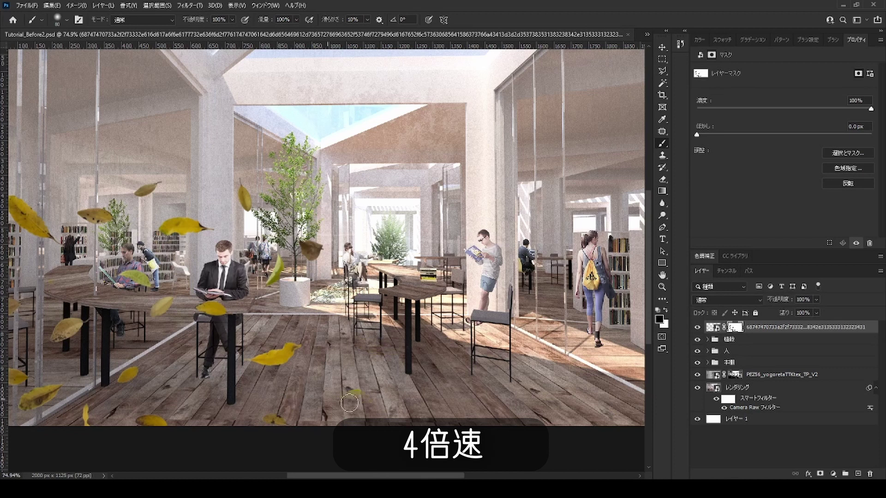
pyautogui.scroll(-1, 351, 401)
pyautogui.click(92, 390)
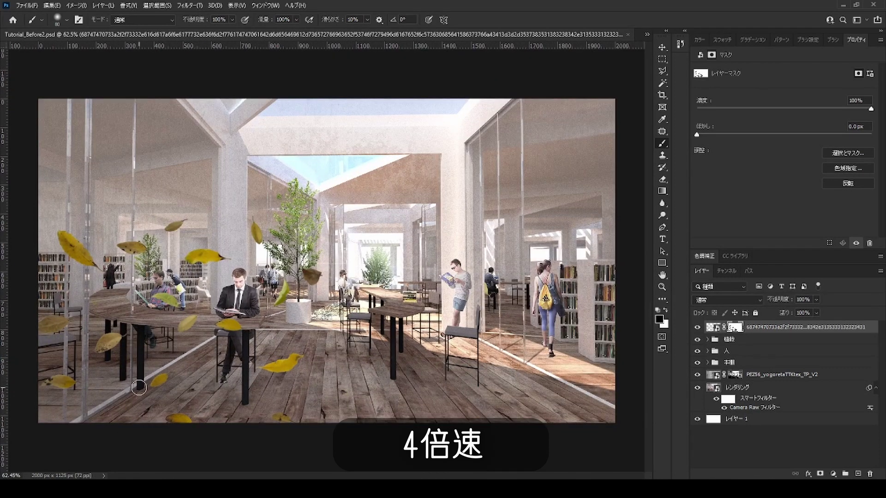
pyautogui.click(75, 249)
pyautogui.scroll(1, 323, 262)
pyautogui.moveTo(289, 385); pyautogui.dragTo(260, 375)
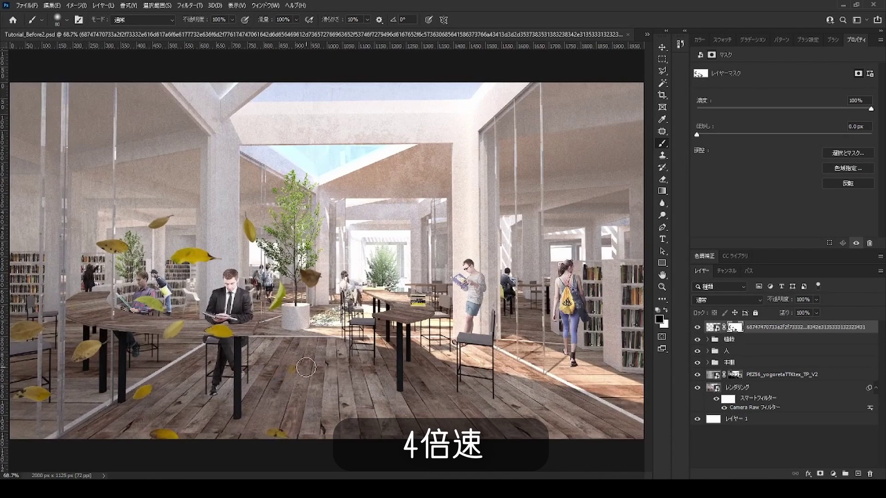
pyautogui.scroll(-1, 348, 327)
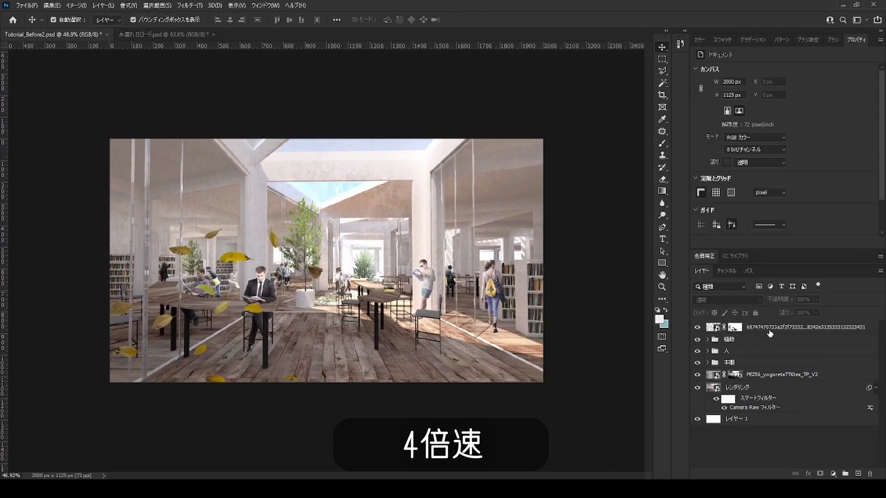
# Step: Free Transform the leaves layer and commit it
pyautogui.click(770, 331)
pyautogui.hotkey('ctrl', 't')
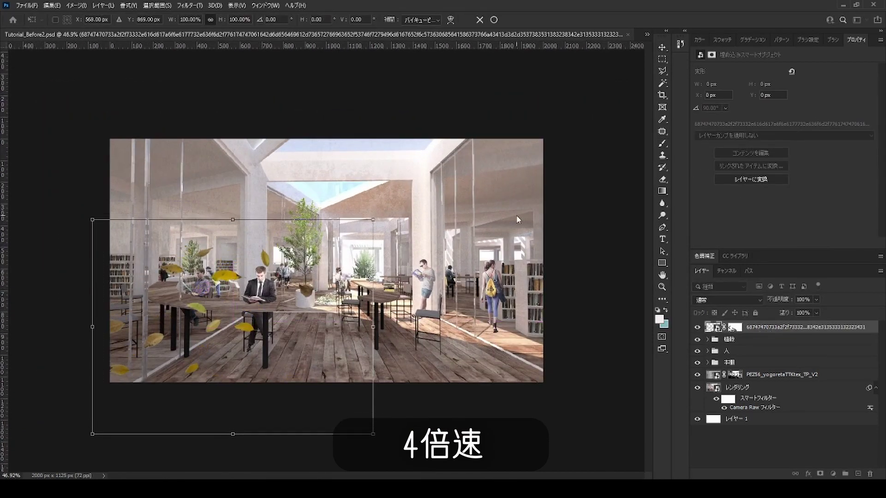
pyautogui.click(494, 21)
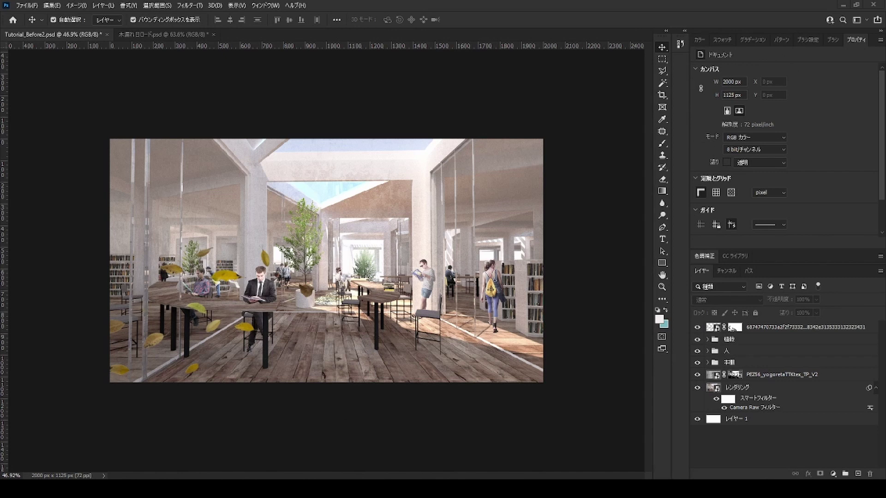
# Step: Duplicate the leaves layer and move the copy toward the central tree
pyautogui.hotkey('ctrl', 'j')
pyautogui.hotkey('ctrl', 't')
pyautogui.moveTo(392, 280)
pyautogui.mouseDown()
pyautogui.moveTo(406, 298)
pyautogui.moveTo(352, 308)
pyautogui.mouseUp()
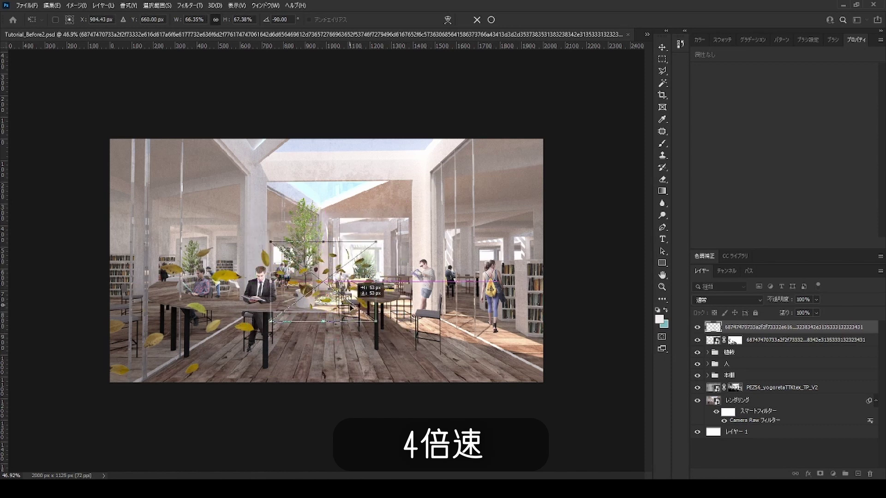
pyautogui.click(490, 19)
pyautogui.click(662, 143)
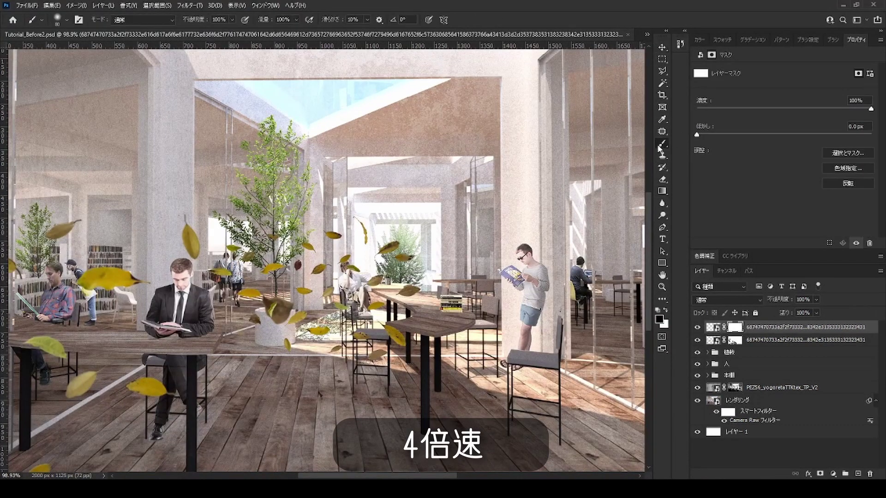
# Step: Shrink and move a leaf cluster onto the distant background tree
pyautogui.scroll(2, 362, 282)
pyautogui.scroll(1, 362, 282)
pyautogui.scroll(1, 361, 282)
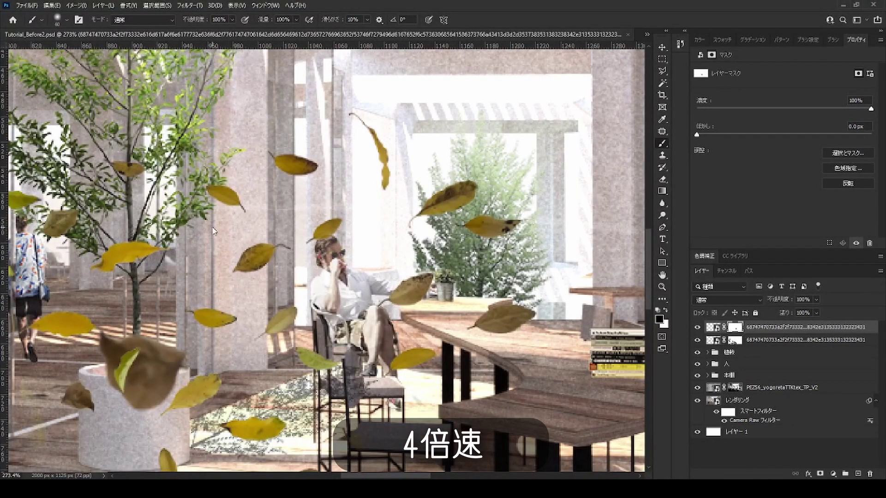
pyautogui.scroll(-2, 214, 231)
pyautogui.scroll(-1, 213, 231)
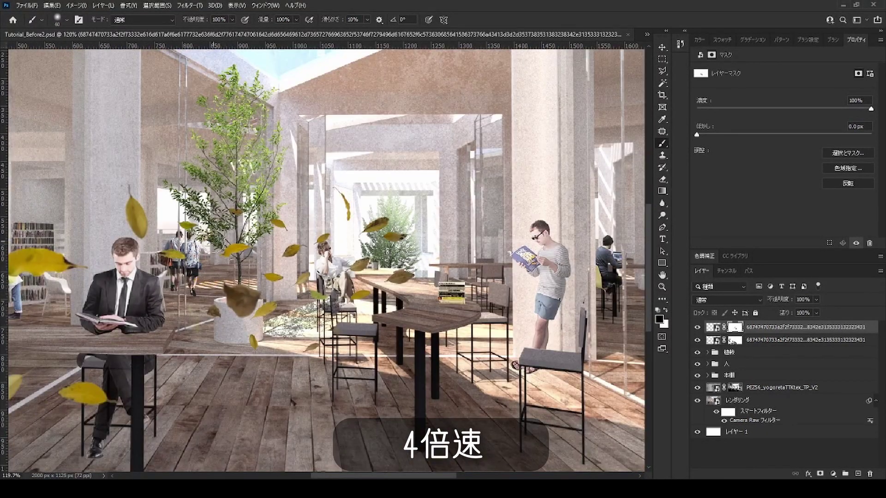
pyautogui.scroll(-2, 528, 180)
pyautogui.scroll(1, 527, 180)
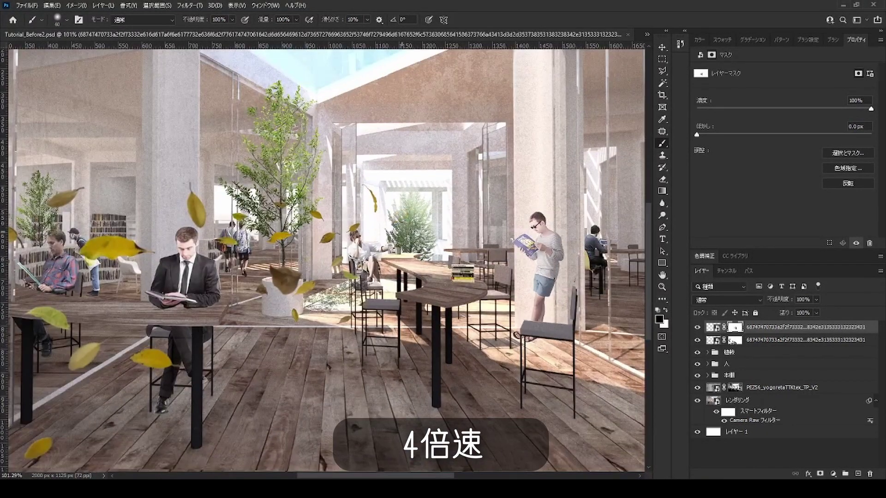
pyautogui.scroll(-2, 560, 290)
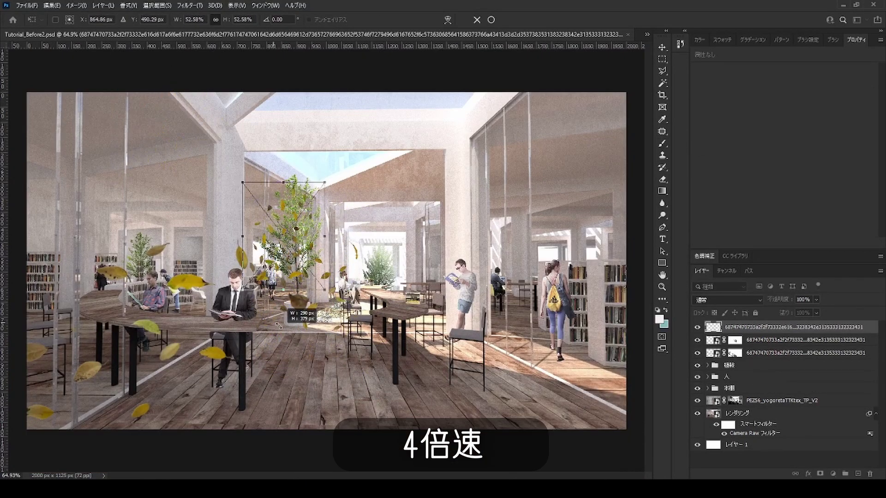
pyautogui.moveTo(277, 221); pyautogui.dragTo(394, 285)
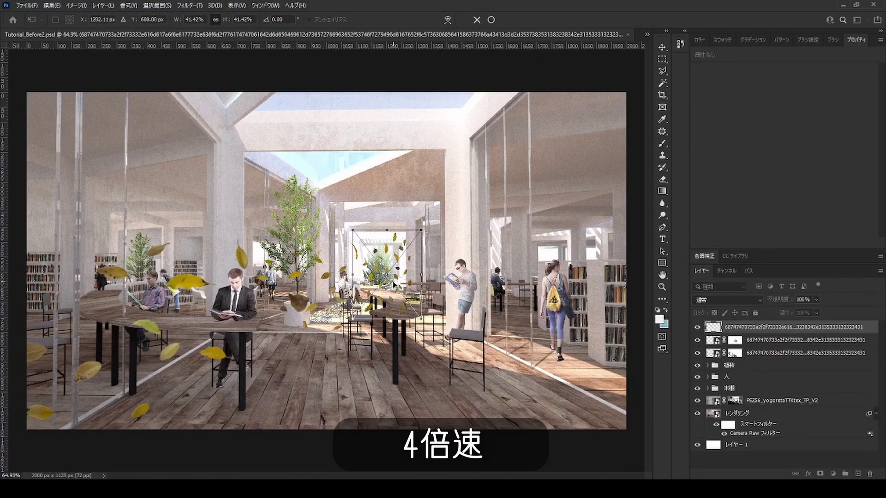
pyautogui.click(491, 20)
# Step: Switch to the Brush and add a layer mask to the new leaves layer
pyautogui.press('b')
pyautogui.scroll(3, 388, 296)
pyautogui.click(820, 474)
pyautogui.scroll(3, 357, 183)
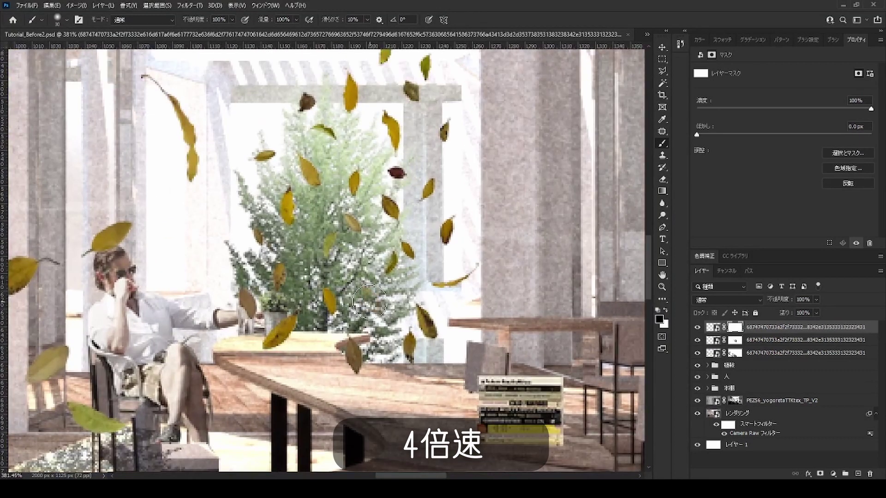
pyautogui.scroll(3, 369, 98)
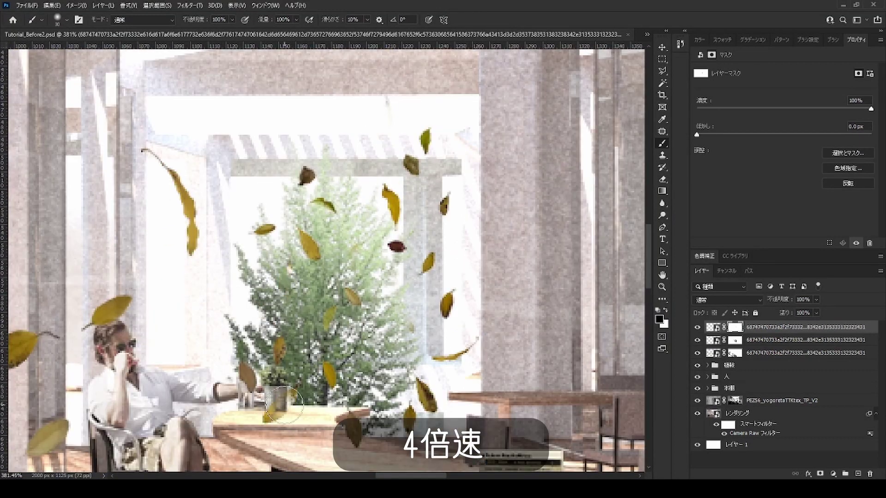
pyautogui.scroll(-5, 419, 392)
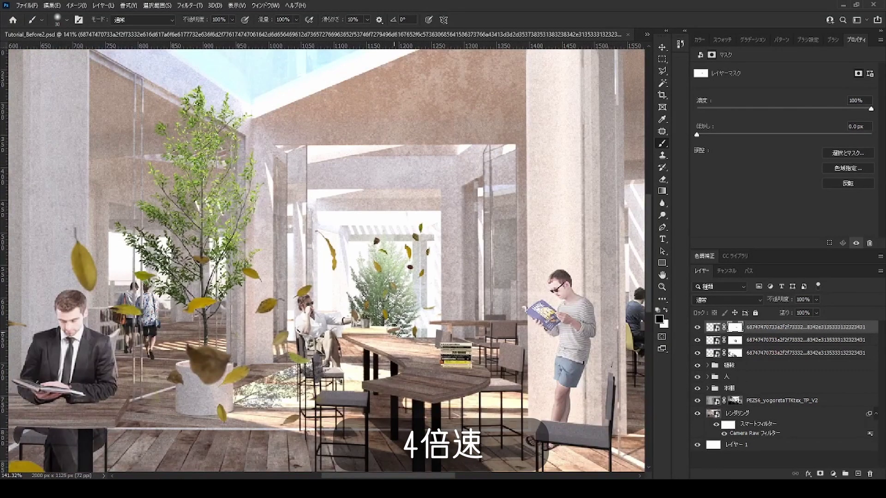
pyautogui.scroll(-2, 476, 342)
pyautogui.scroll(-1, 477, 342)
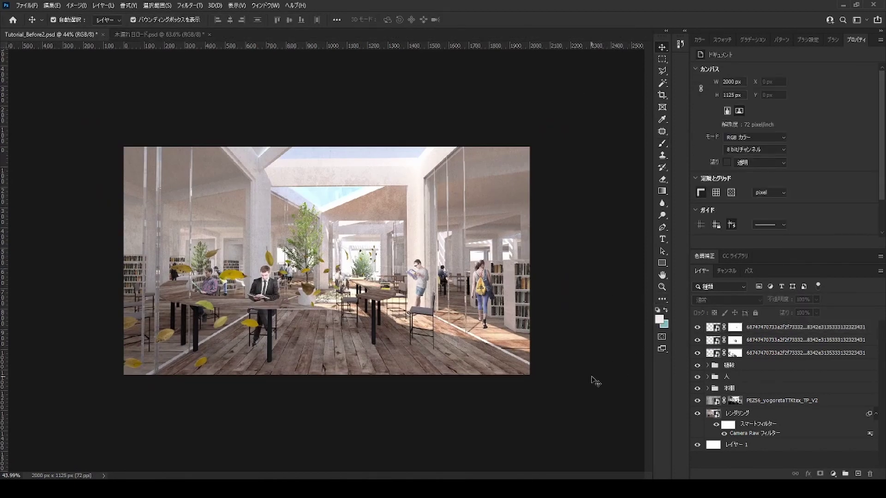
# Step: Apply a 40-pixel Motion Blur to the third leaf layer
pyautogui.click(775, 353)
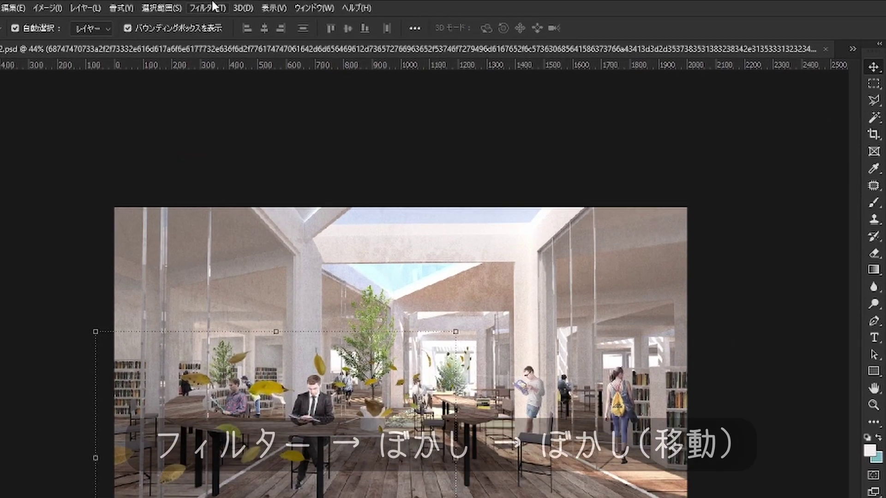
pyautogui.click(189, 5)
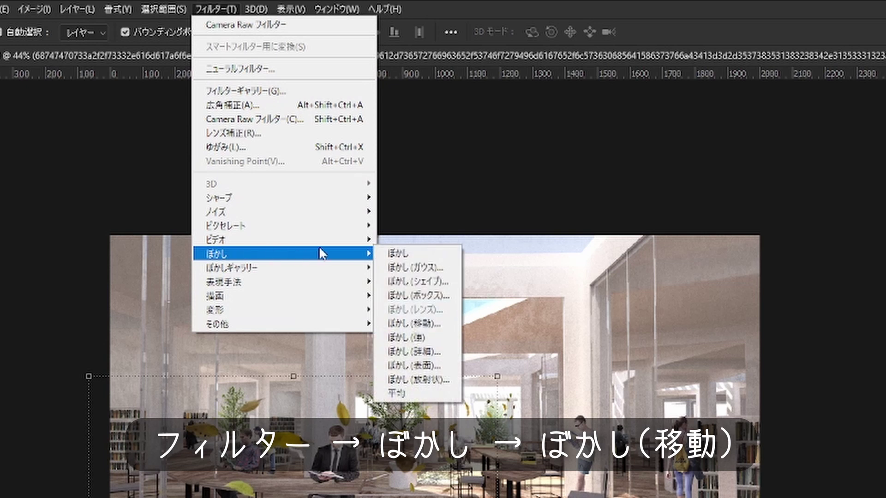
pyautogui.moveTo(283, 253)
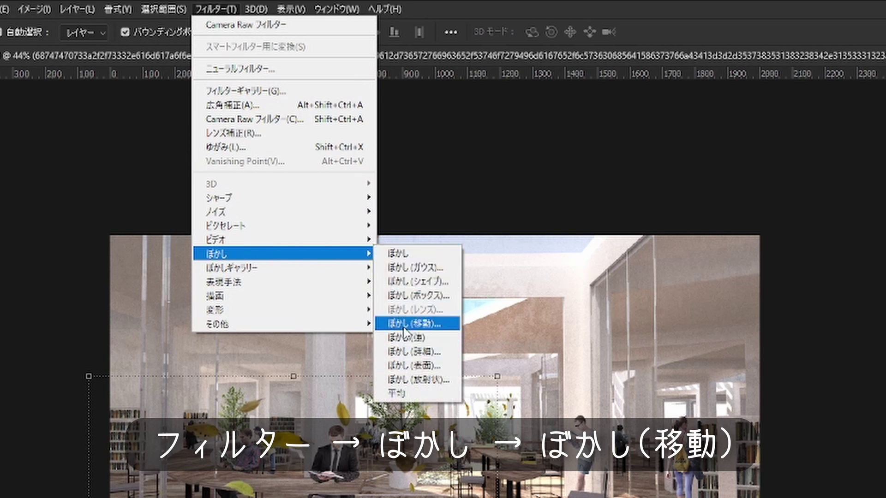
pyautogui.click(405, 325)
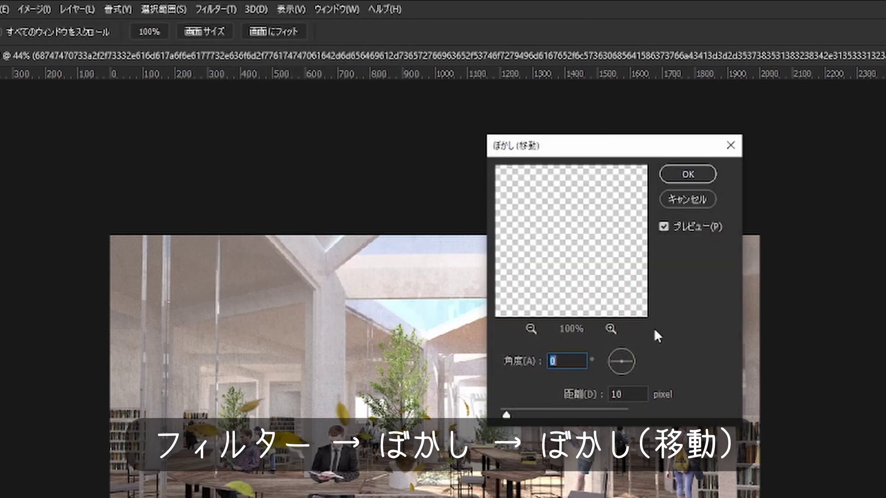
pyautogui.moveTo(506, 415)
pyautogui.mouseDown()
pyautogui.moveTo(552, 432)
pyautogui.moveTo(535, 413)
pyautogui.mouseUp()
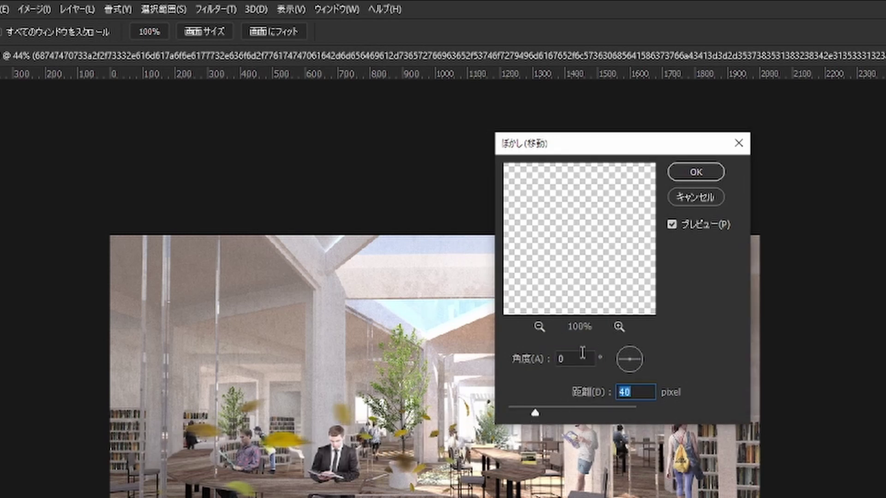
pyautogui.press('Return')
pyautogui.hotkey('ctrl', '-')
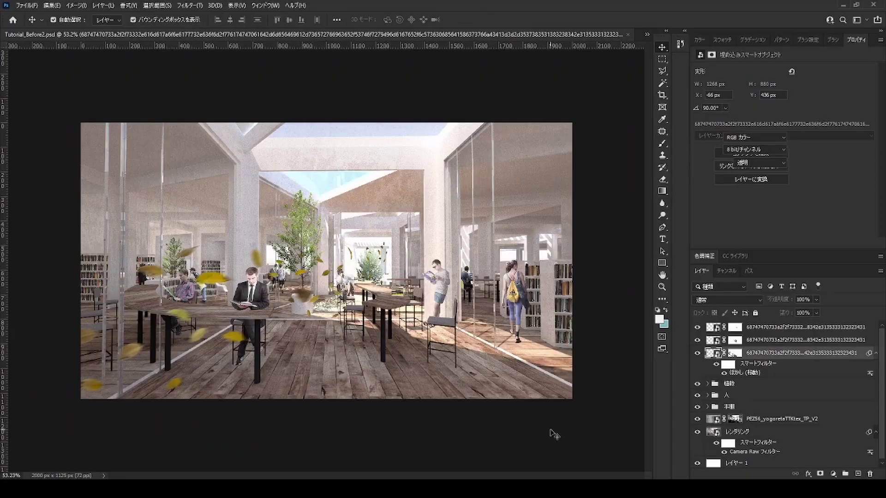
# Step: Group the three leaf layers together and expand the new group
pyautogui.click(782, 350)
pyautogui.keyDown('shift'); pyautogui.click(781, 328); pyautogui.keyUp('shift')
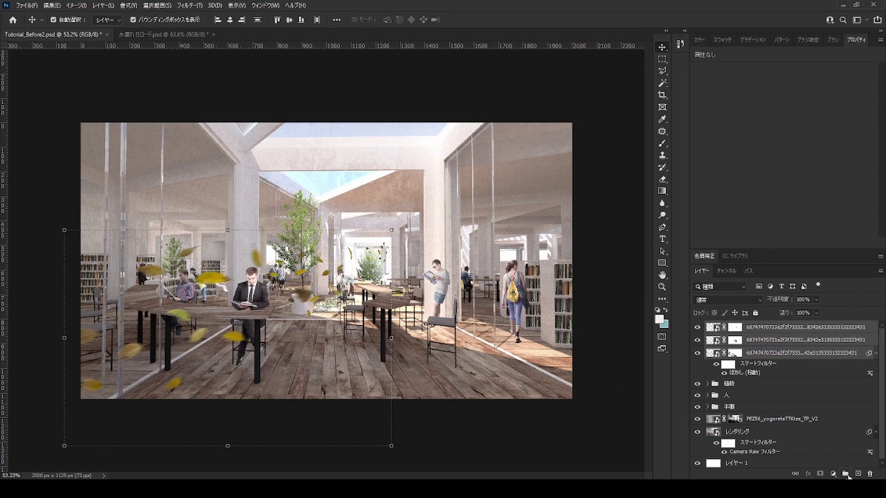
pyautogui.click(845, 474)
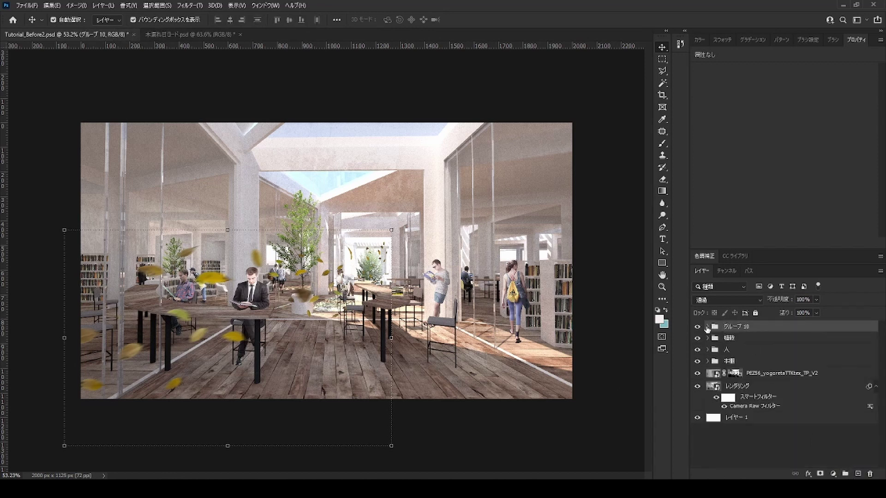
pyautogui.click(707, 326)
# Step: Nest the leaf layers in an inner group named 葉っぱ
pyautogui.click(768, 341)
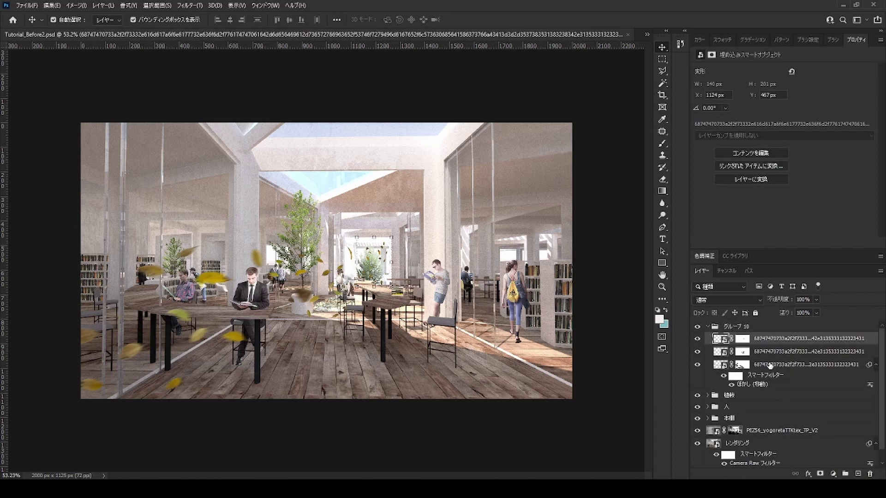
pyautogui.keyDown('shift'); pyautogui.click(771, 364); pyautogui.keyUp('shift')
pyautogui.hotkey('ctrl', 'g')
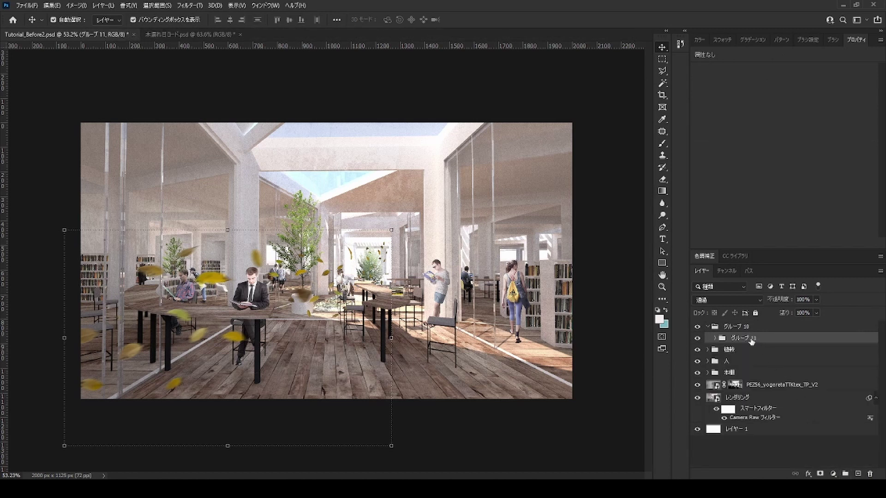
pyautogui.doubleClick(745, 338)
pyautogui.write('hap')
pyautogui.write('葉っぱ')
pyautogui.press('Return')
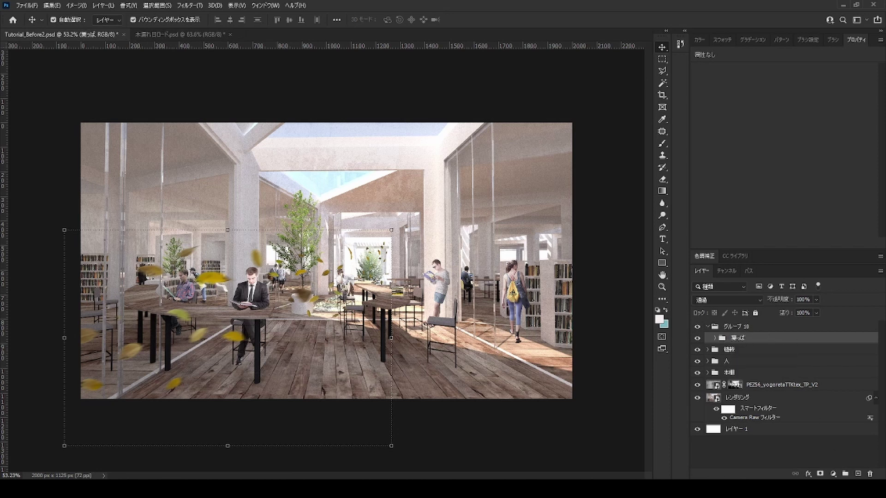
# Step: Add a Vibrance adjustment clipped to the leaf group, with Vibrance -75
pyautogui.click(832, 473)
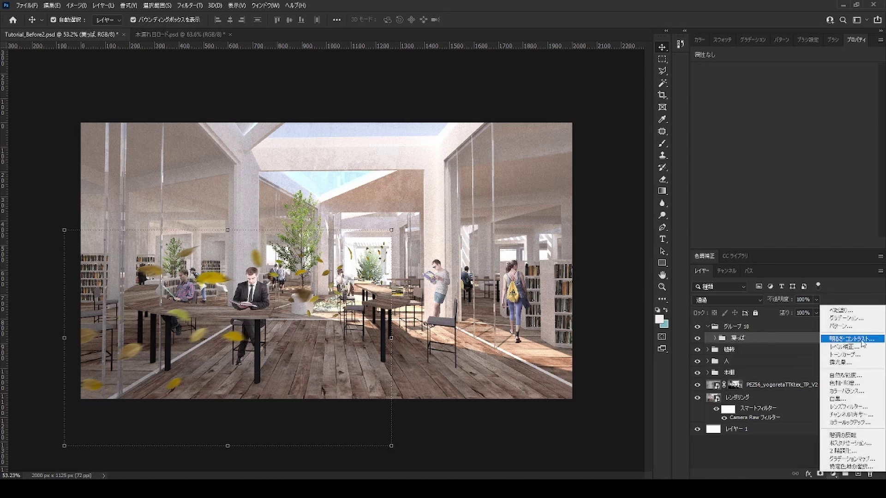
pyautogui.click(849, 375)
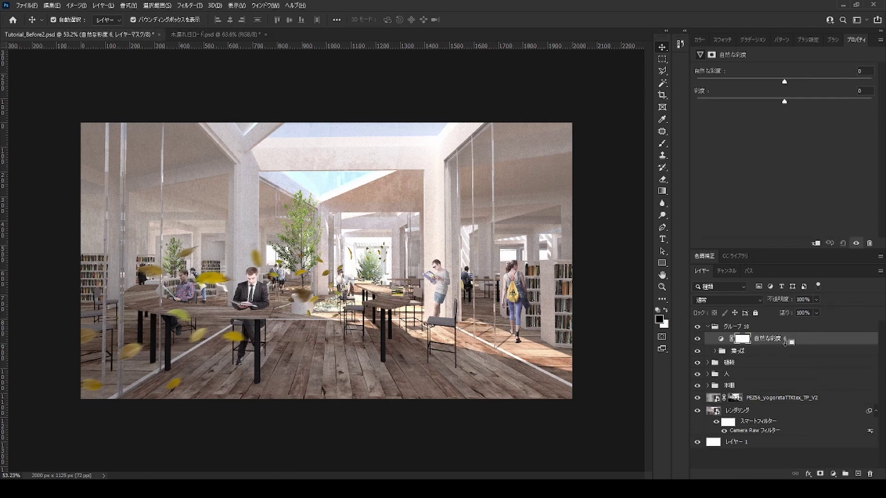
pyautogui.keyDown('alt'); pyautogui.click(795, 345); pyautogui.keyUp('alt')
pyautogui.click(734, 81)
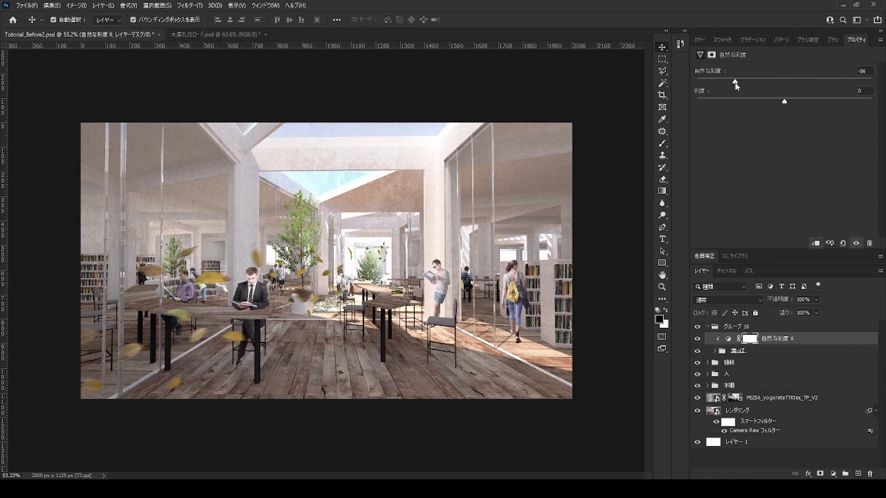
pyautogui.moveTo(729, 80); pyautogui.dragTo(720, 81)
# Step: Rename the outer leaf group 葉っぱ and collapse it
pyautogui.doubleClick(738, 325)
pyautogui.write('は')
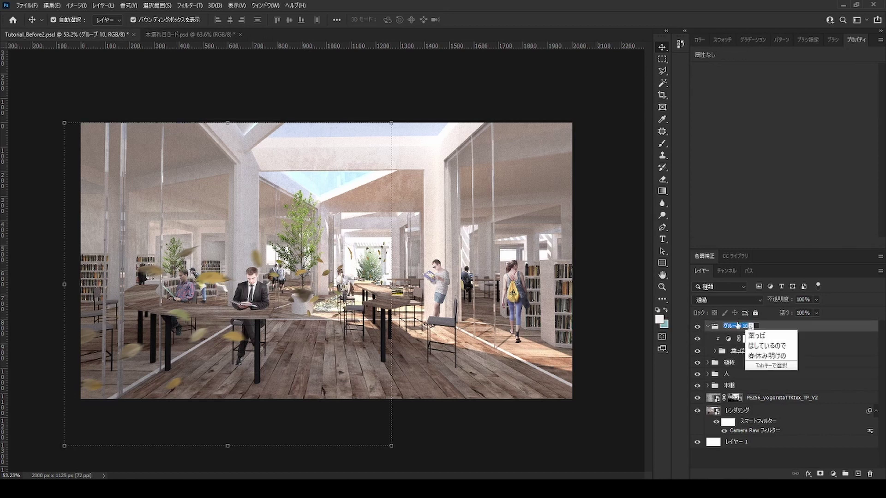
pyautogui.press('Return')
pyautogui.press('Return')
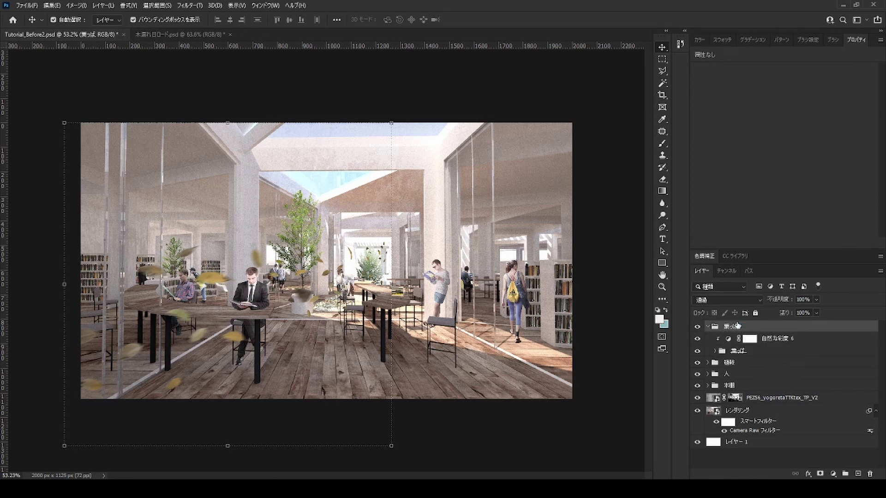
pyautogui.click(708, 326)
pyautogui.scroll(1, 381, 229)
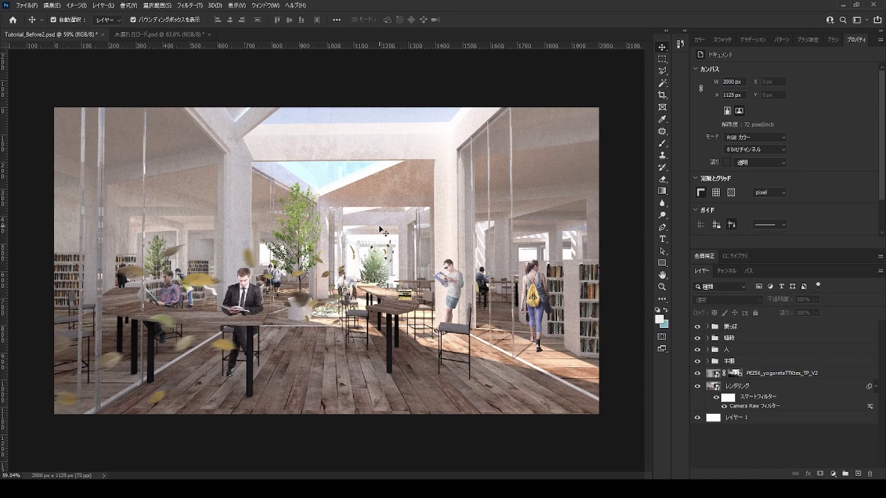
pyautogui.scroll(-2, 381, 229)
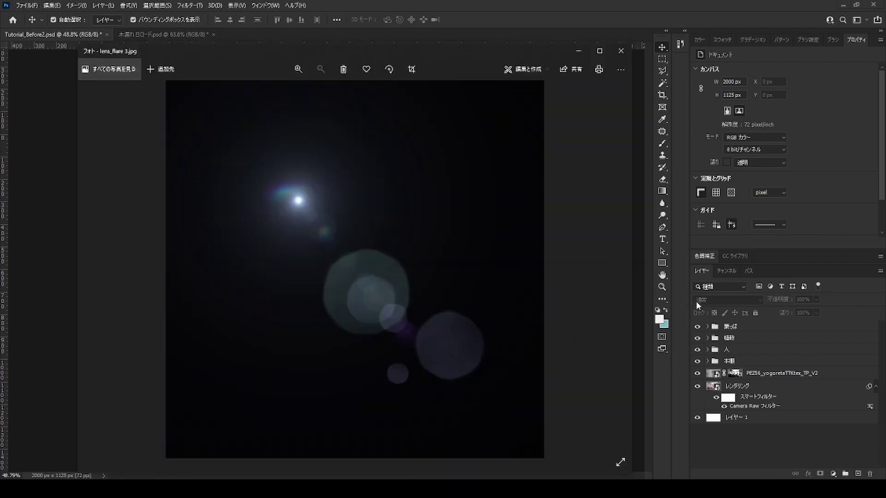
pyautogui.click(620, 51)
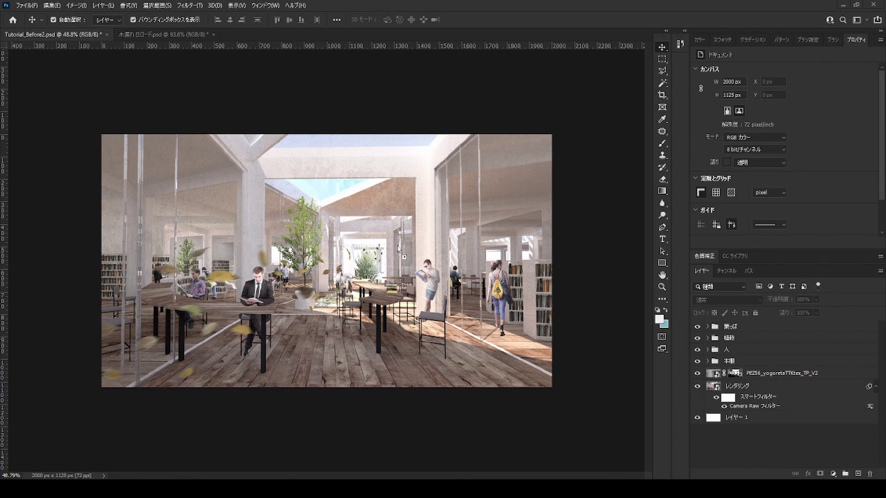
# Step: Place the lens_flare 3 image and set its blend mode to Screen
pyautogui.moveTo(177, 466); pyautogui.dragTo(397, 246)
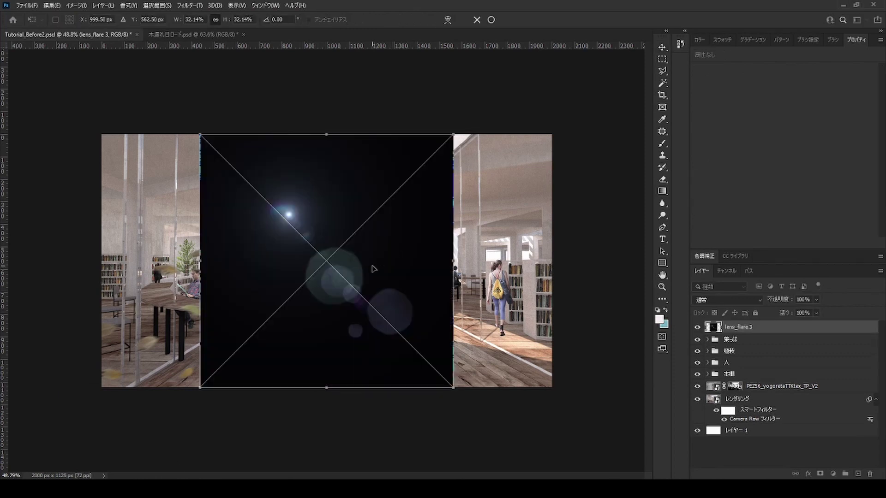
pyautogui.click(491, 20)
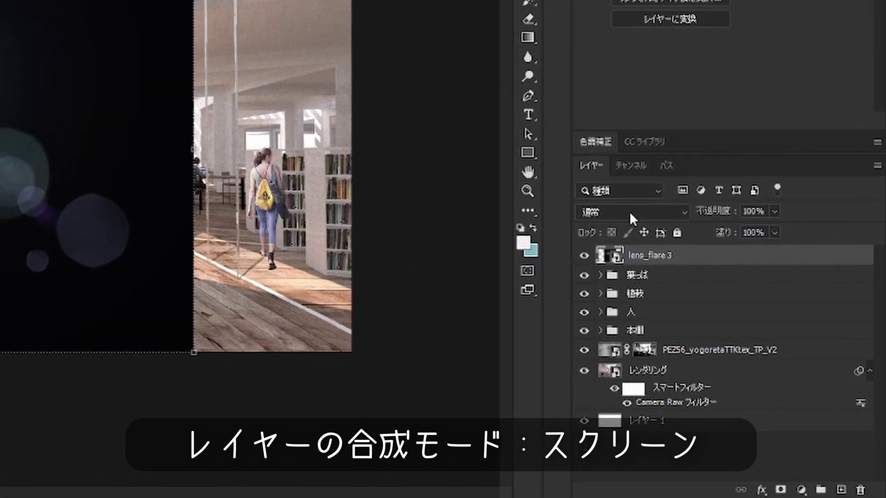
pyautogui.click(629, 211)
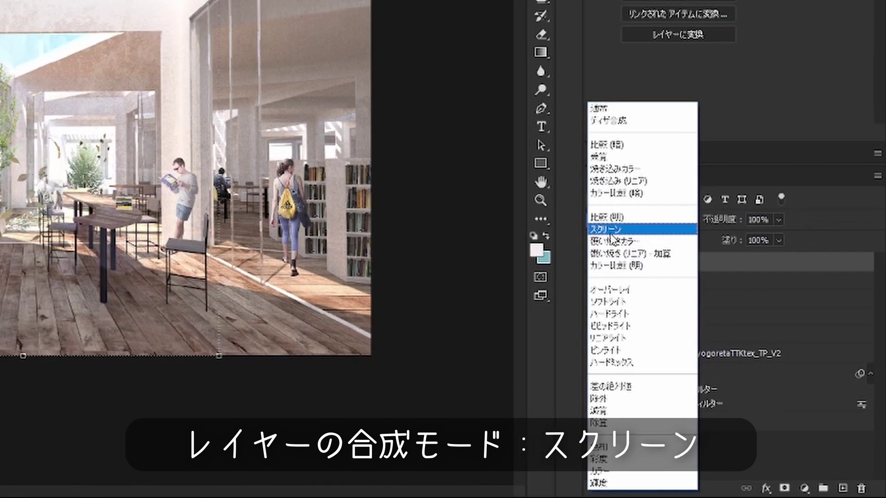
pyautogui.click(611, 236)
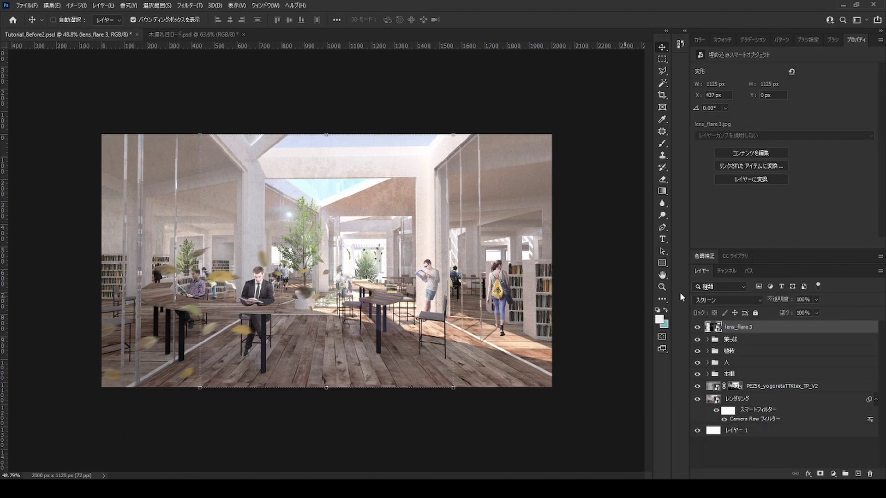
# Step: Move the flare up toward the ceiling, commit, and toggle its visibility to compare
pyautogui.hotkey('ctrl', 't')
pyautogui.moveTo(330, 311); pyautogui.dragTo(328, 240)
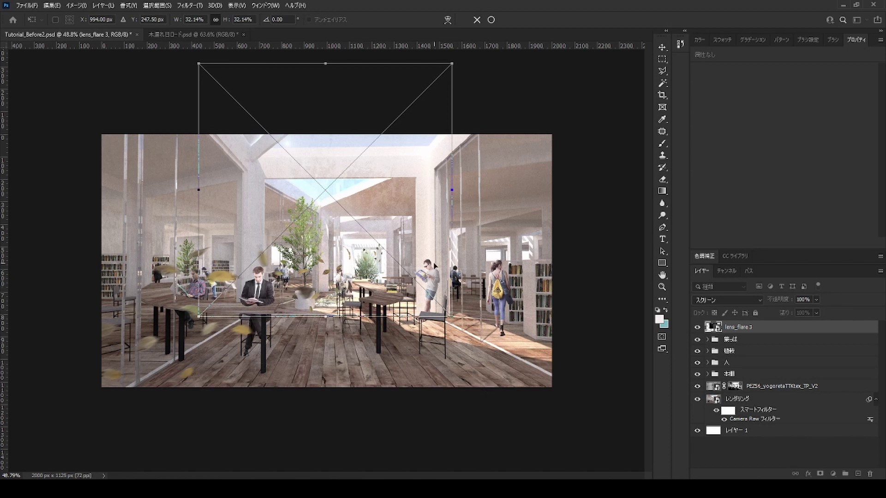
pyautogui.moveTo(434, 265); pyautogui.dragTo(425, 272)
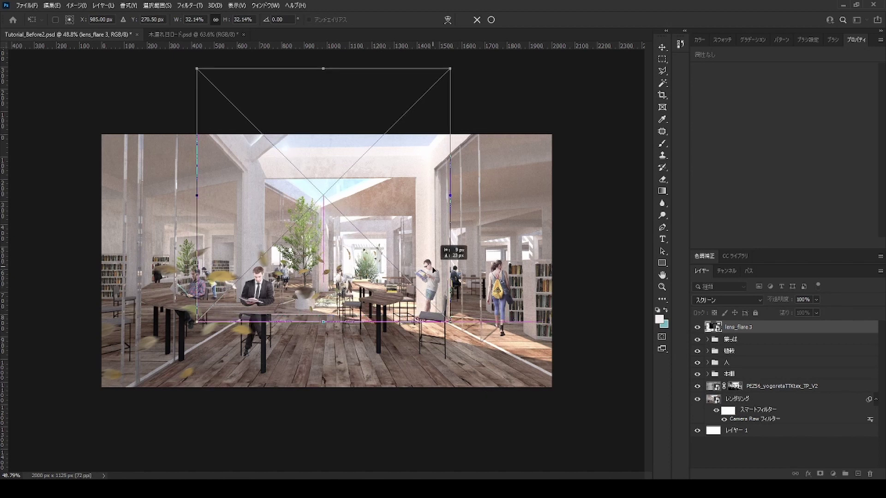
pyautogui.click(491, 20)
pyautogui.click(686, 353)
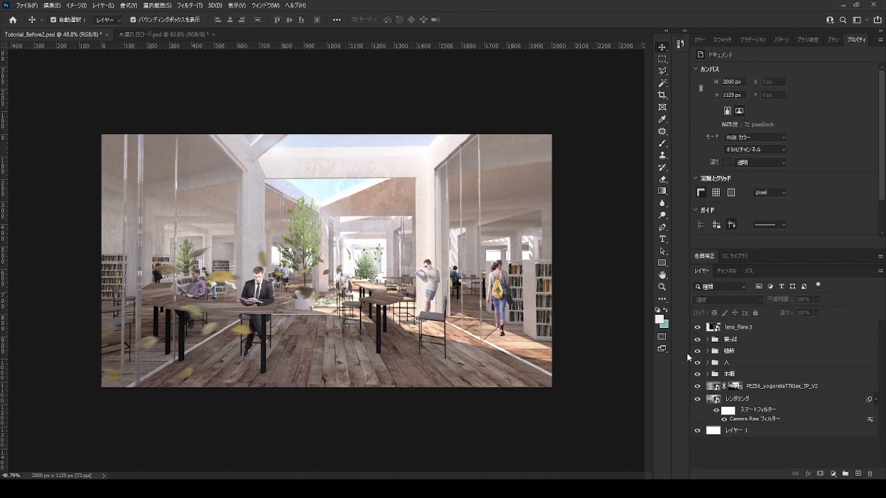
pyautogui.click(698, 327)
pyautogui.scroll(-2, 327, 260)
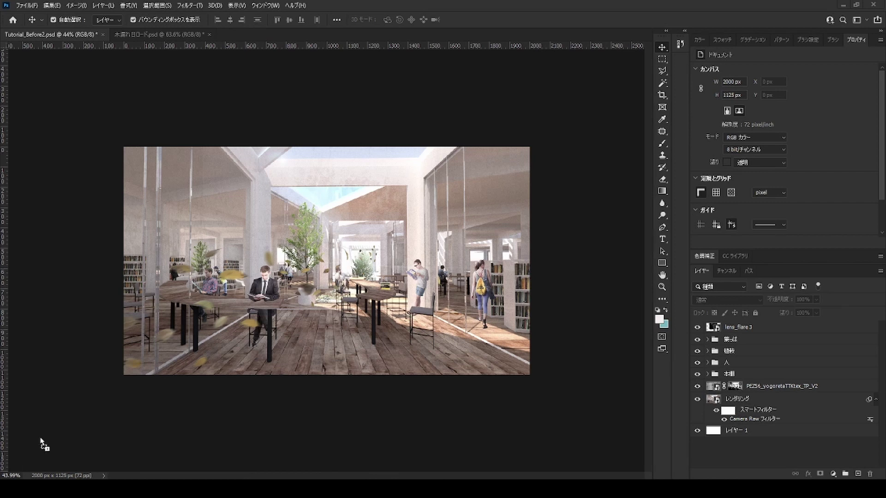
# Step: Place the OpticalFlare12 image and create a new group named 光
pyautogui.moveTo(40, 445)
pyautogui.mouseDown()
pyautogui.moveTo(313, 277)
pyautogui.moveTo(491, 297)
pyautogui.mouseUp()
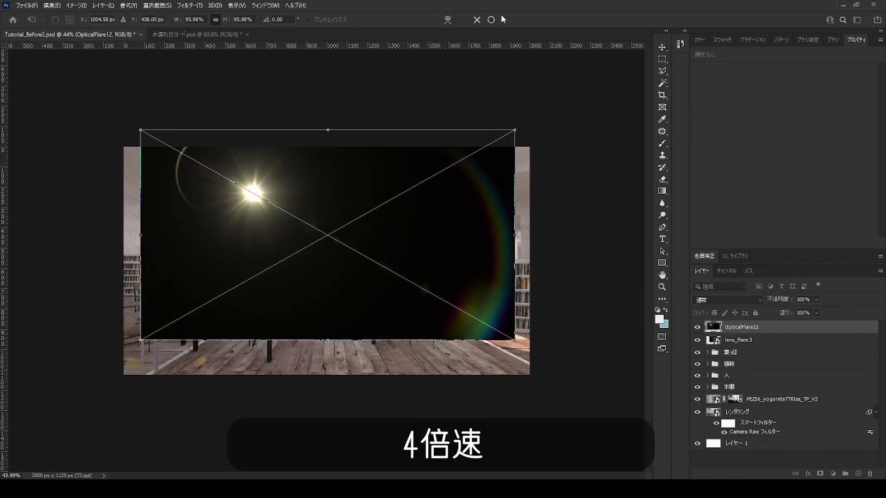
pyautogui.press('Return')
pyautogui.click(845, 474)
pyautogui.doubleClick(735, 326)
pyautogui.write('光')
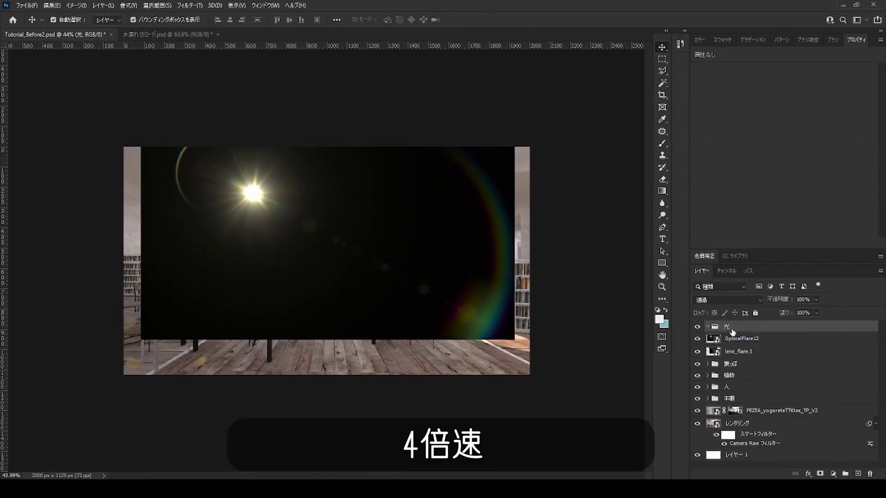
pyautogui.click(741, 339)
# Step: Set OpticalFlare12 to Screen blending and rotate it to a diagonal angle
pyautogui.click(727, 300)
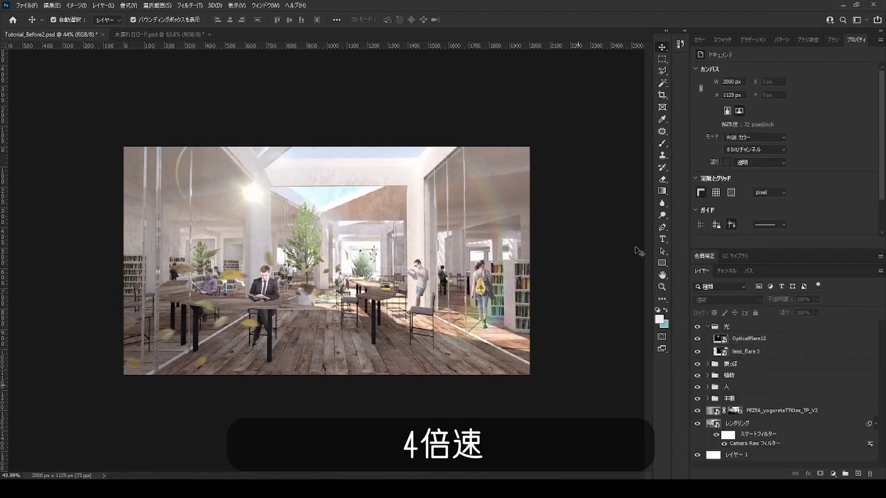
pyautogui.hotkey('ctrl', 't')
pyautogui.moveTo(510, 352); pyautogui.dragTo(540, 139)
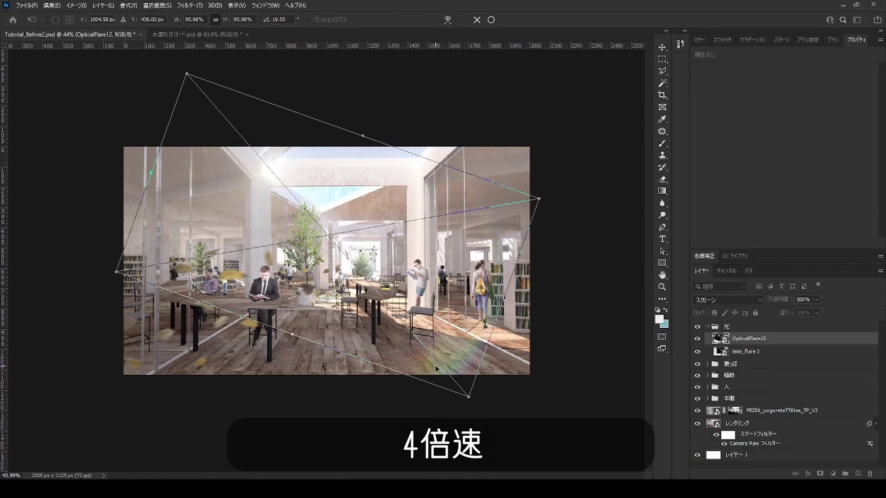
pyautogui.click(491, 19)
pyautogui.click(591, 293)
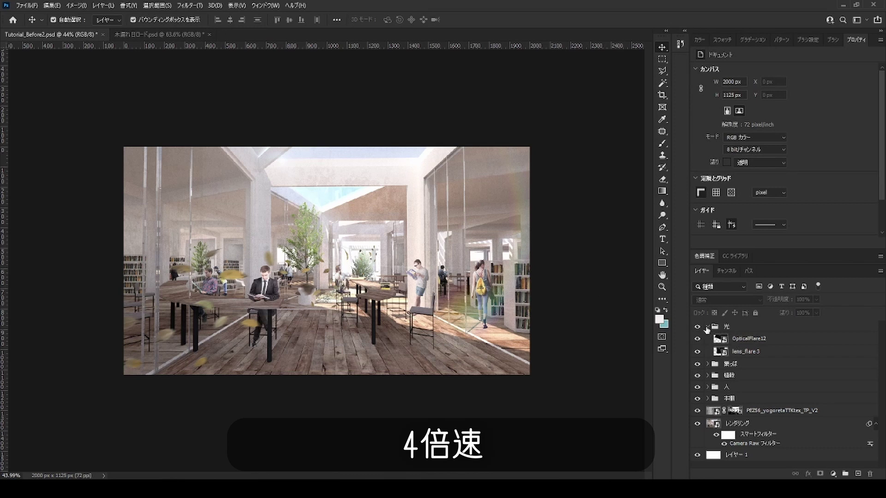
# Step: Try placing an OpticalFlare9 flare, then cancel it
pyautogui.moveTo(621, 356)
pyautogui.mouseDown()
pyautogui.moveTo(330, 292)
pyautogui.moveTo(326, 79)
pyautogui.mouseUp()
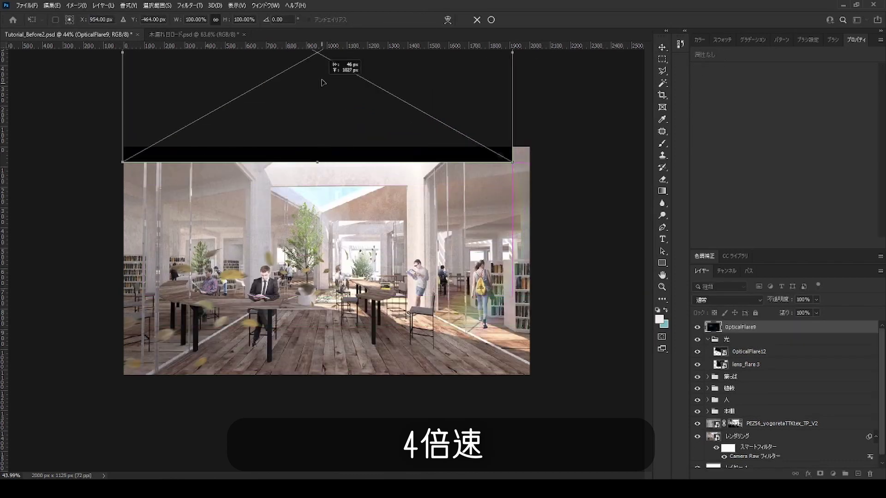
pyautogui.moveTo(526, 382); pyautogui.dragTo(524, 395)
pyautogui.press('Escape')
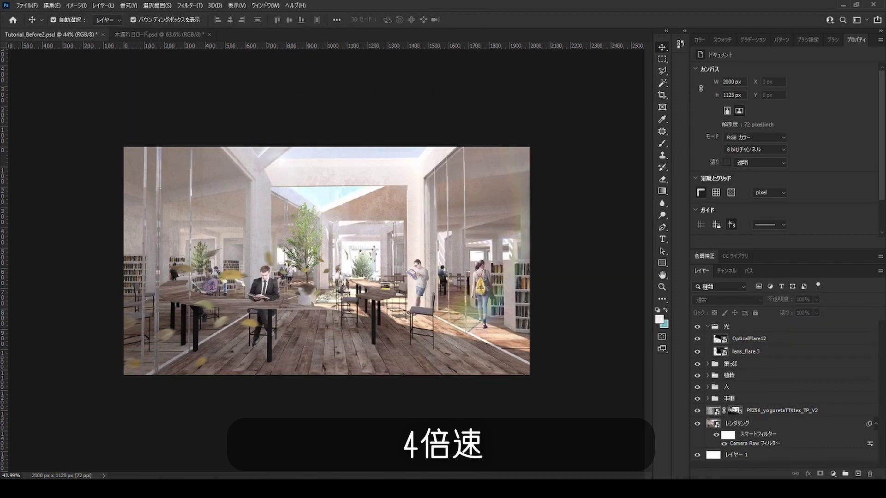
# Step: Reposition the Screen-blended lens_flare 3 copy and move it into the 光 group
pyautogui.moveTo(369, 279); pyautogui.dragTo(300, 216)
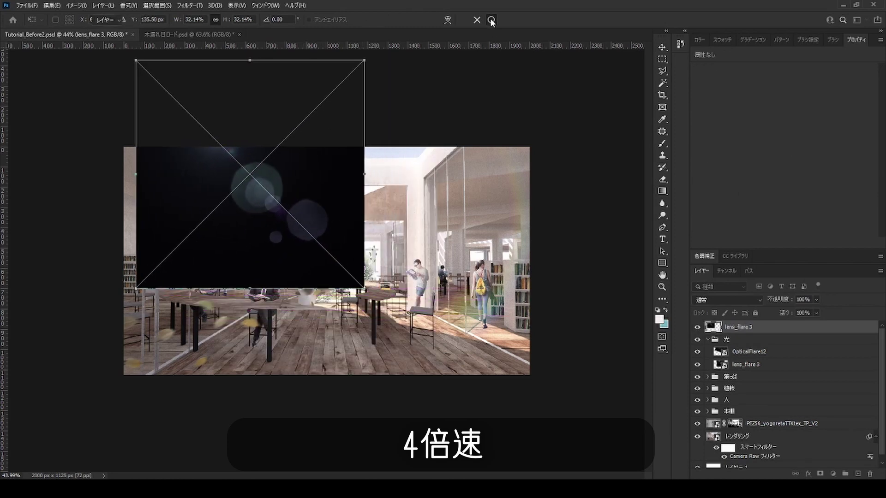
pyautogui.click(727, 299)
pyautogui.moveTo(392, 131); pyautogui.dragTo(498, 130)
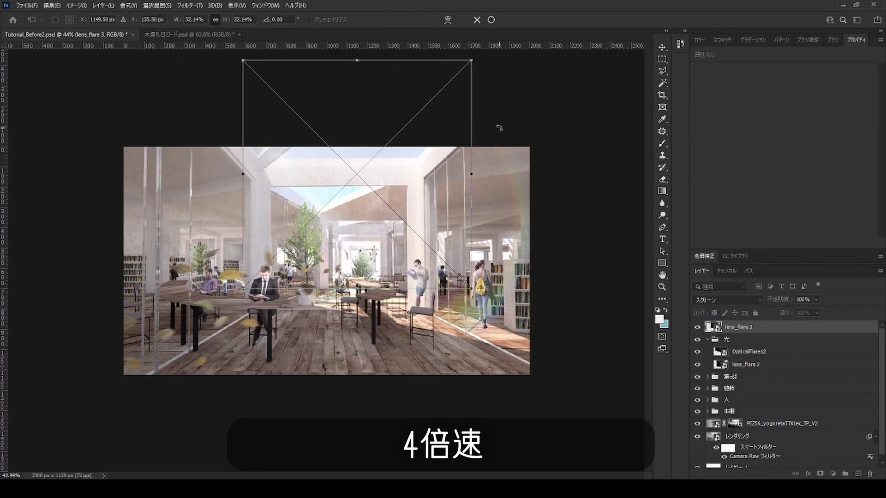
pyautogui.moveTo(740, 327); pyautogui.dragTo(741, 345)
pyautogui.keyDown('ctrl'); pyautogui.click(738, 339); pyautogui.keyUp('ctrl')
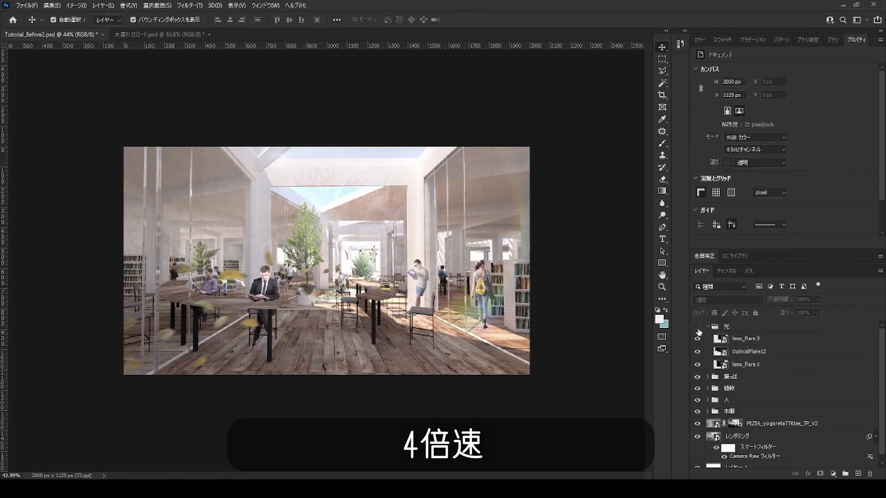
pyautogui.scroll(1, 538, 311)
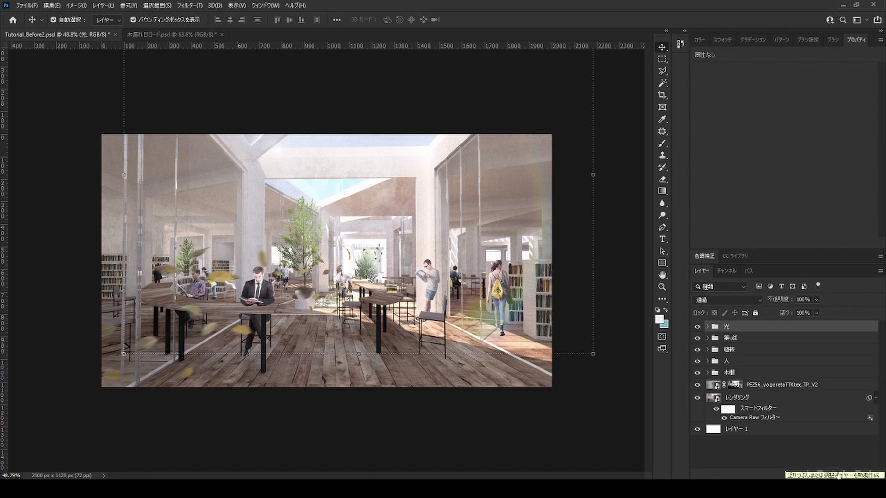
# Step: Create a new layer group named 影 and select it
pyautogui.click(845, 474)
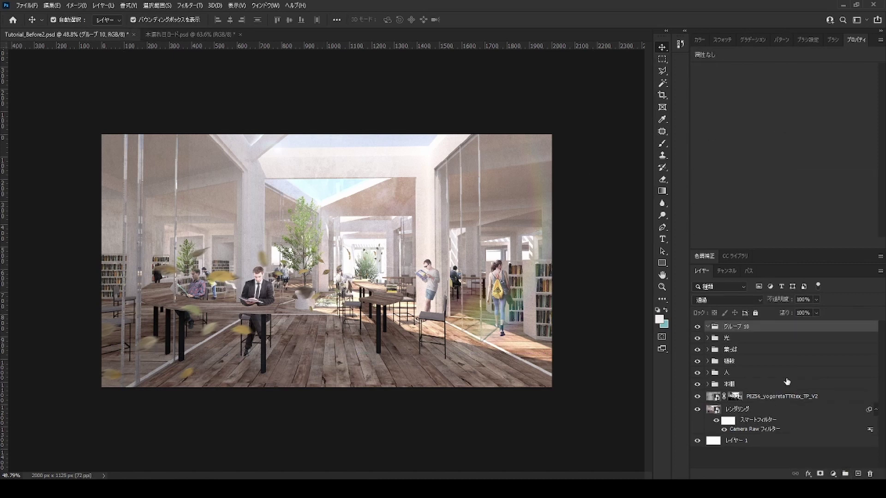
pyautogui.doubleClick(740, 326)
pyautogui.write('影')
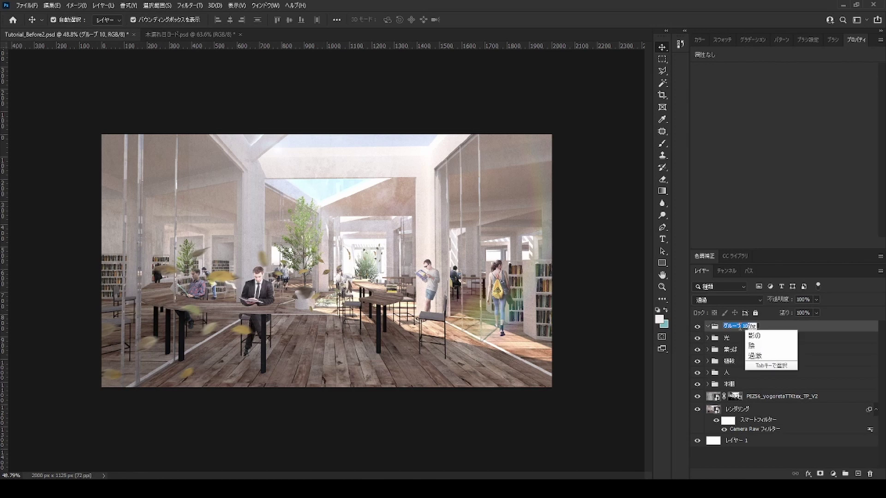
pyautogui.press('Return')
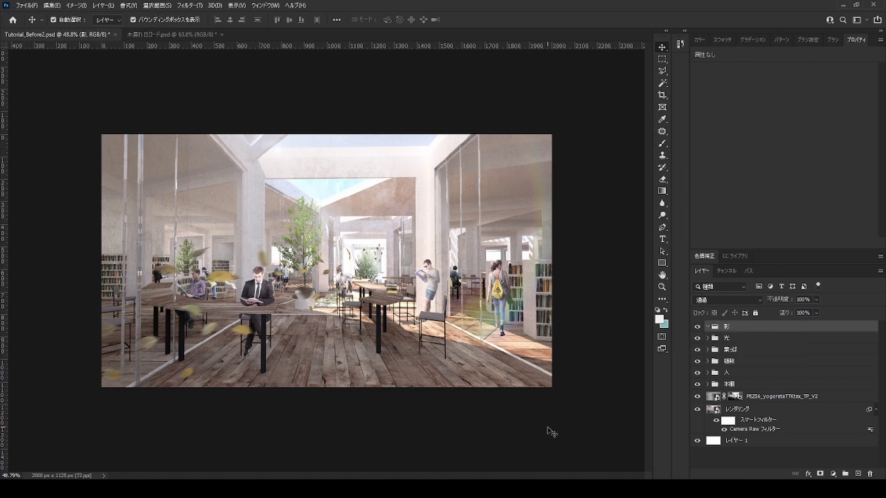
pyautogui.click(586, 419)
pyautogui.click(784, 326)
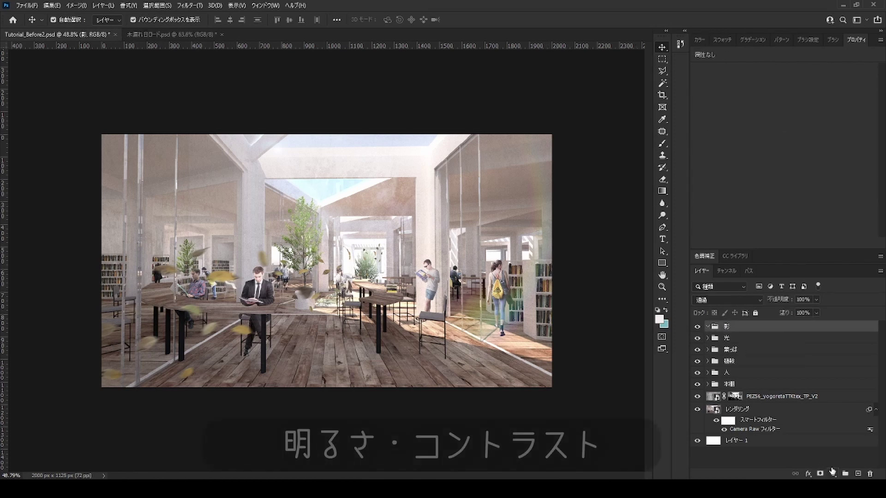
# Step: Add a Brightness/Contrast adjustment inside 影 with an inverted black mask and brightness -56
pyautogui.click(833, 473)
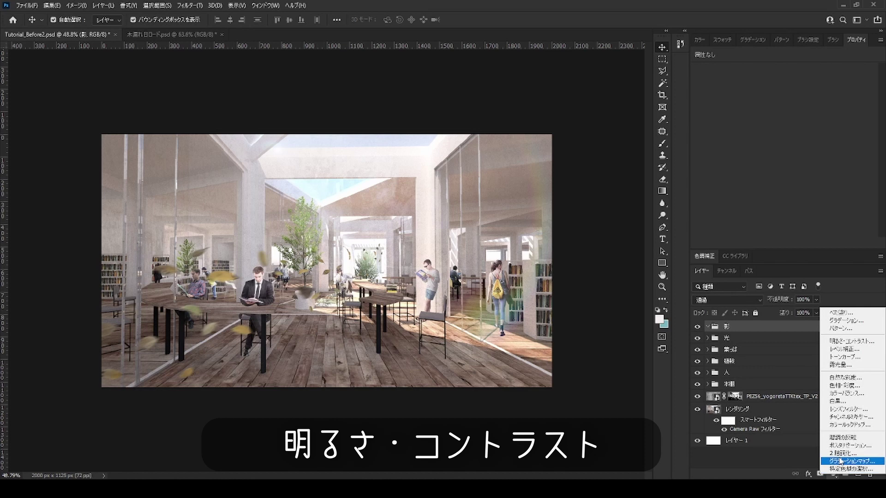
pyautogui.click(844, 341)
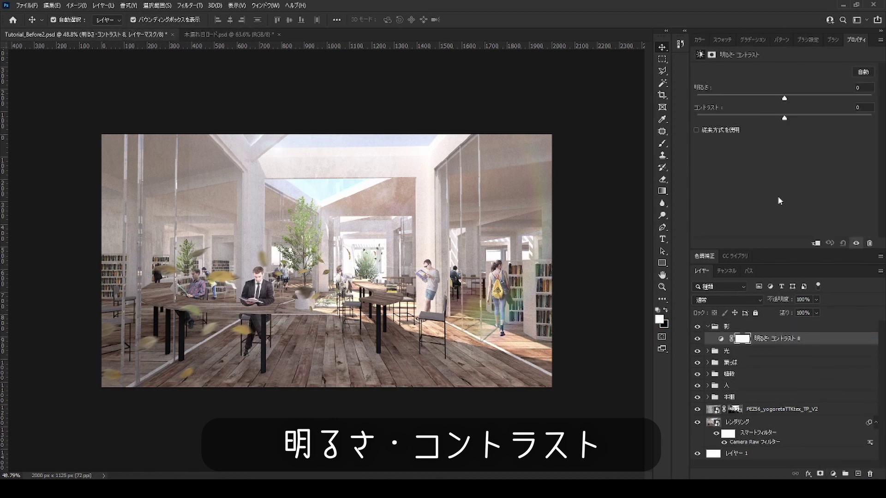
pyautogui.hotkey('ctrl', 'i')
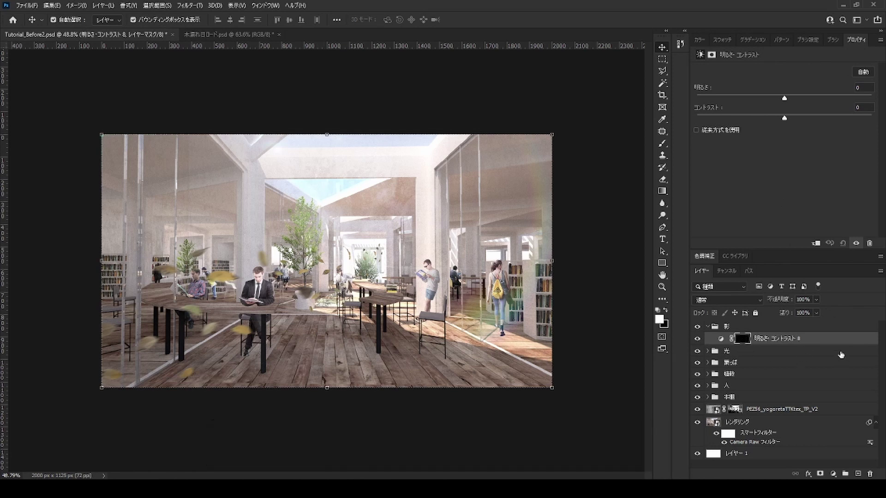
pyautogui.click(752, 95)
pyautogui.press('g')
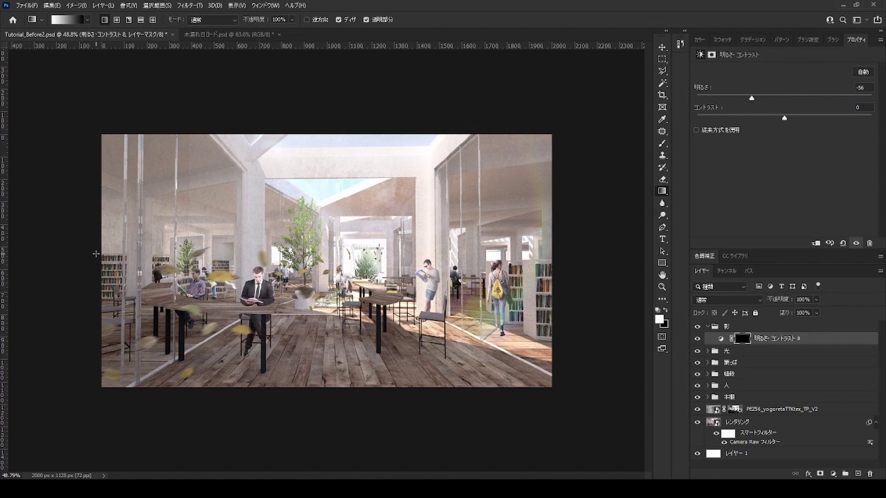
# Step: Gradient-mask the left side dark, then add a second Brightness/Contrast layer with an inverted black mask
pyautogui.moveTo(112, 255); pyautogui.dragTo(317, 254)
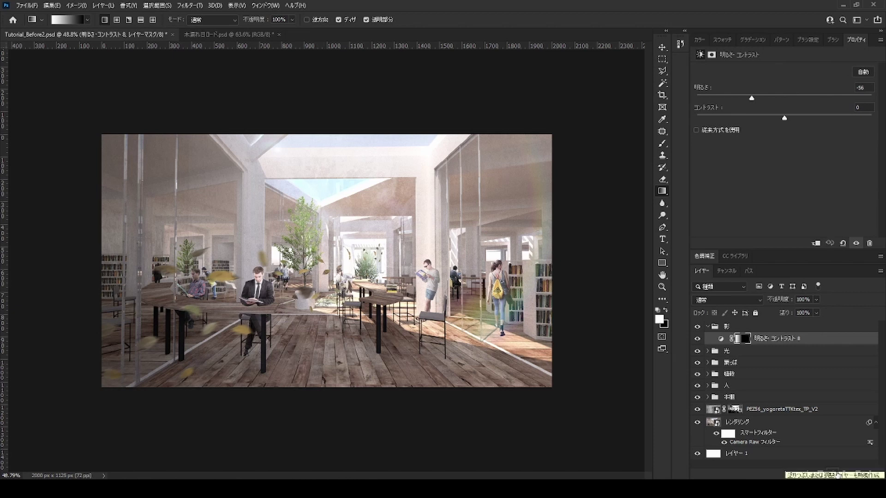
pyautogui.click(836, 475)
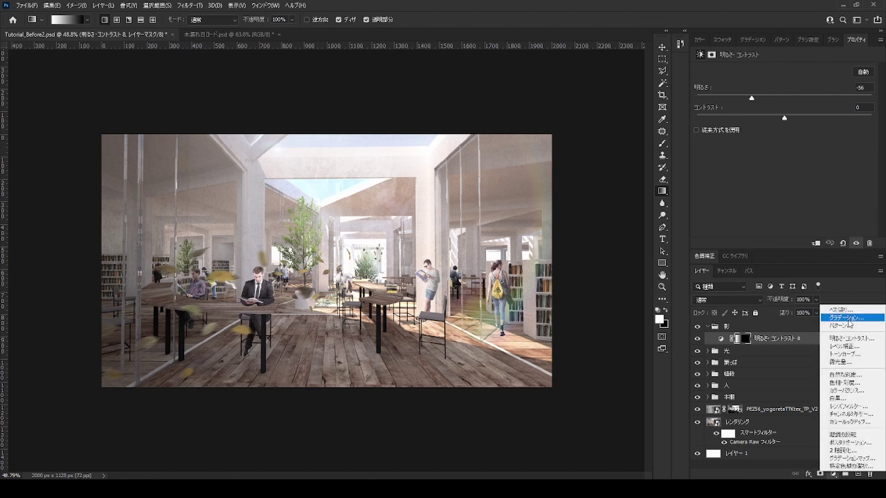
pyautogui.click(848, 339)
pyautogui.press('Return')
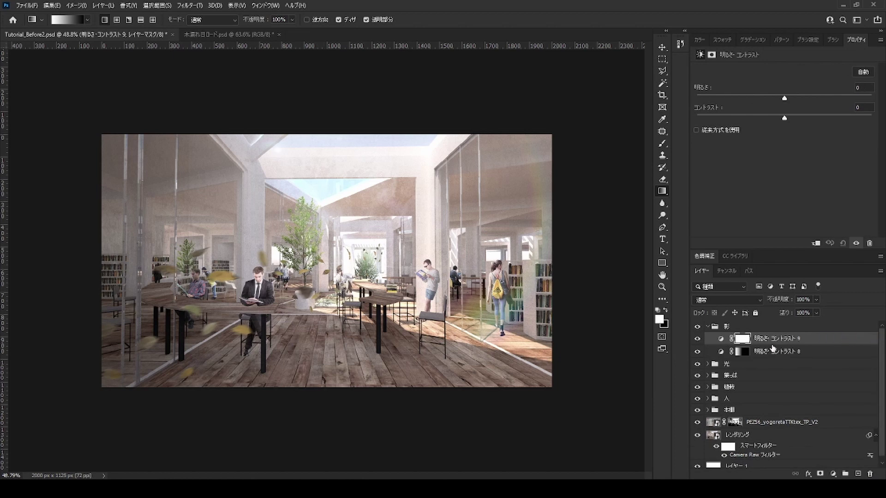
pyautogui.hotkey('ctrl', 'i')
# Step: Gradient-reveal the second adjustment on the right side at brightness -48, and collapse the 影 group
pyautogui.moveTo(553, 260); pyautogui.dragTo(458, 260)
pyautogui.click(750, 97)
pyautogui.moveTo(750, 99)
pyautogui.mouseDown()
pyautogui.moveTo(762, 108)
pyautogui.moveTo(756, 99)
pyautogui.mouseUp()
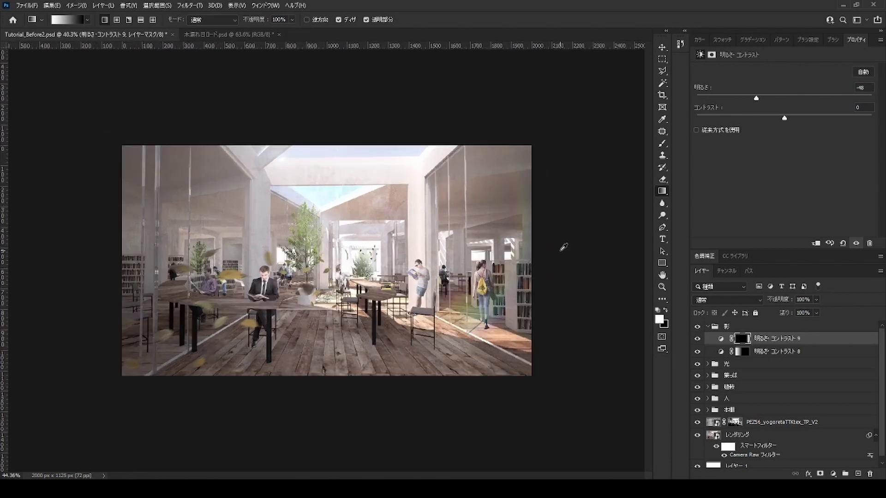
pyautogui.scroll(1, 552, 239)
pyautogui.click(706, 326)
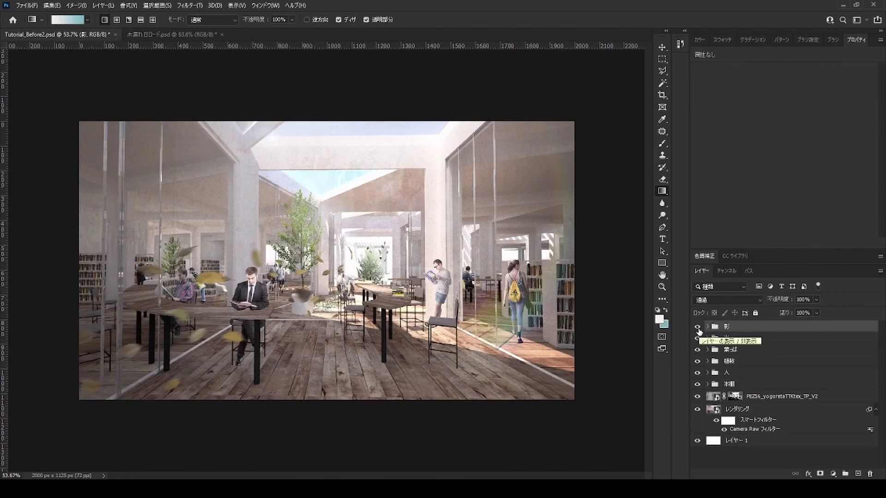
pyautogui.click(697, 328)
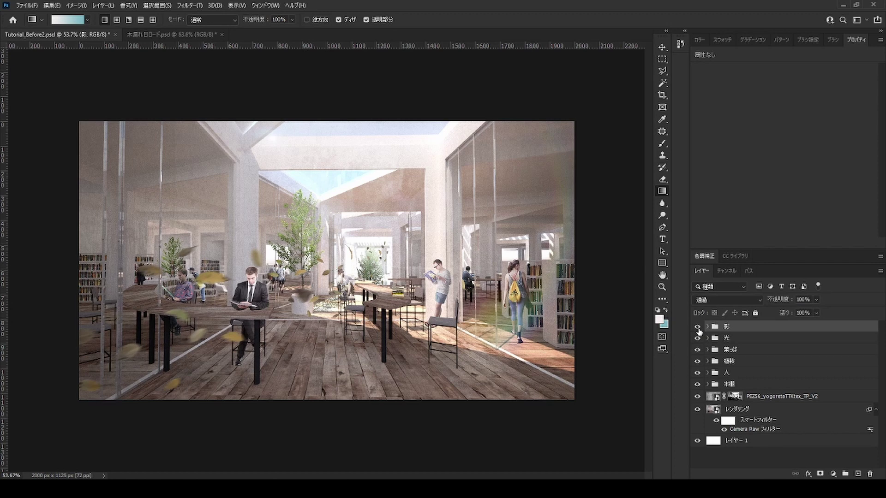
pyautogui.click(698, 327)
pyautogui.click(697, 328)
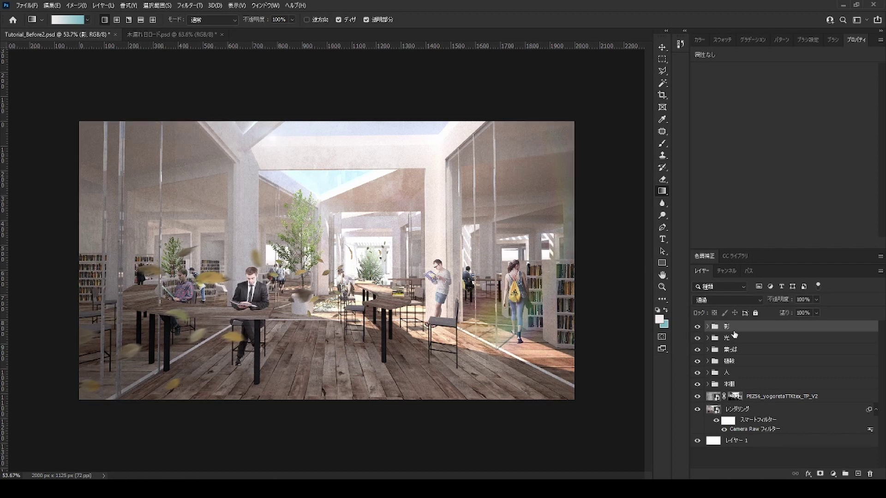